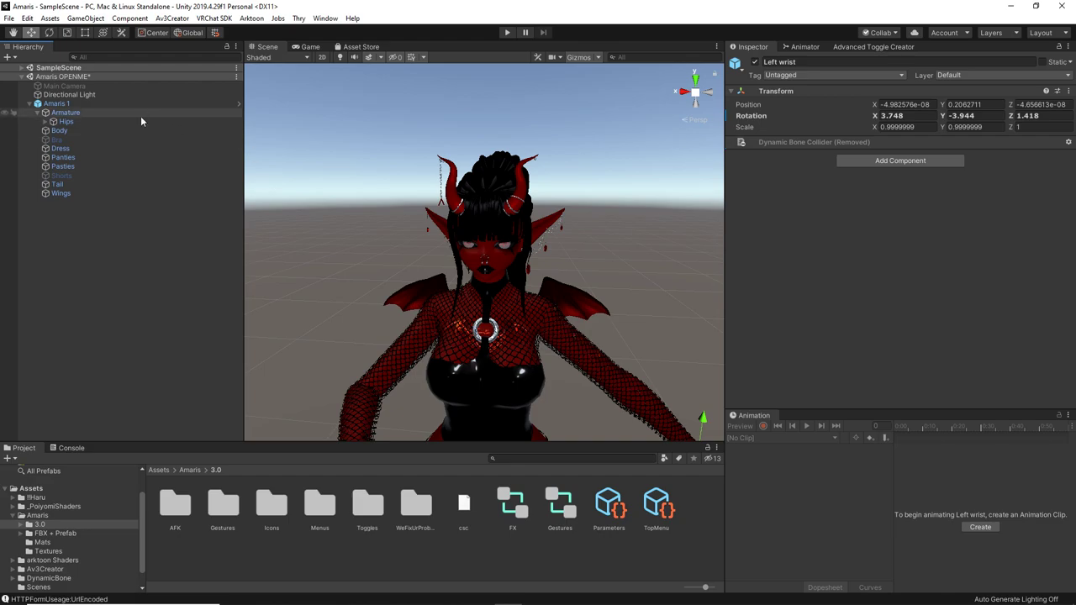
left_click(74, 103)
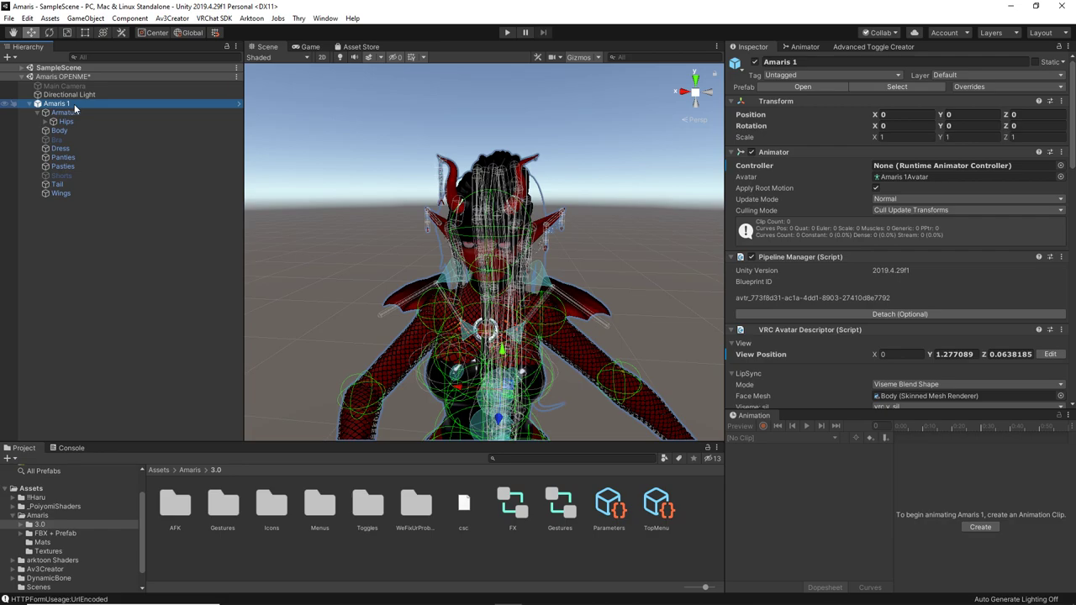
scroll(422, 241, "up", 5)
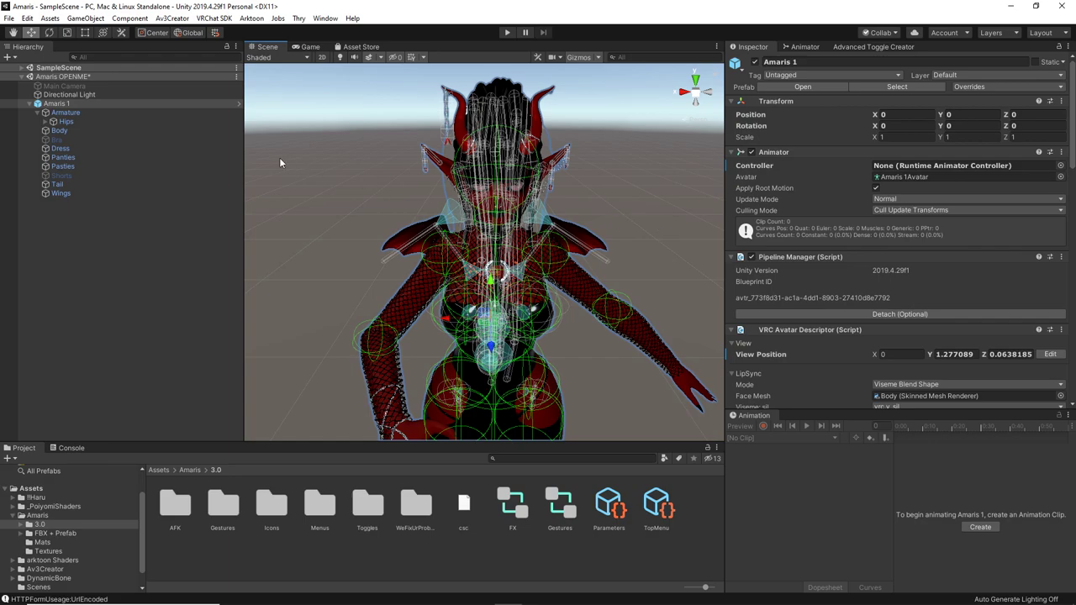
Expand Hips, Chest and Neck, then select Head to view its 0.075-radius Phys Bone Collider
left_click(64, 124)
left_click(53, 122)
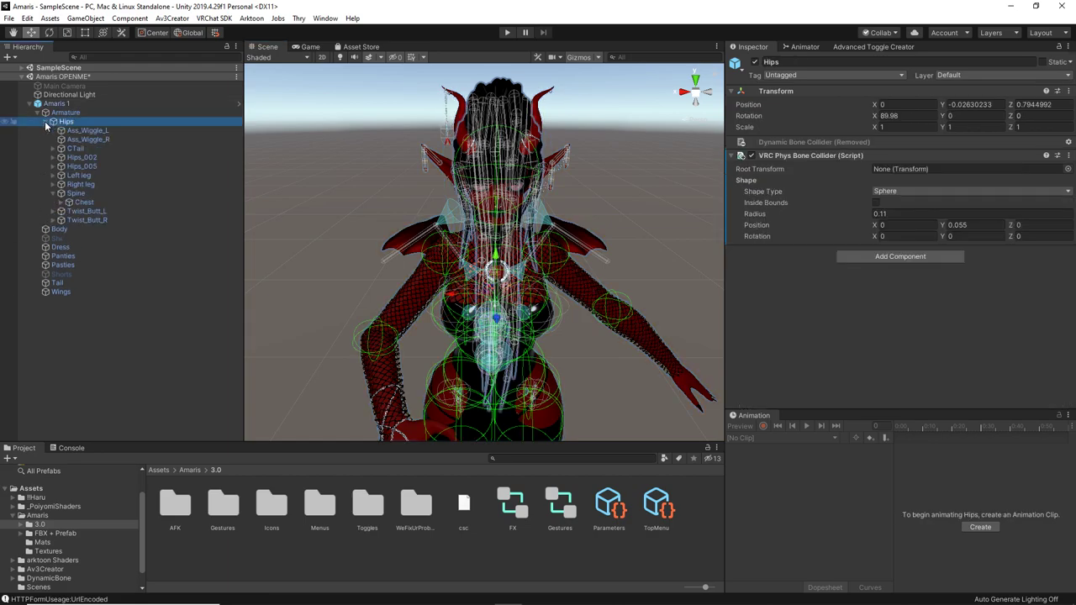
left_click(61, 203)
left_click(69, 255)
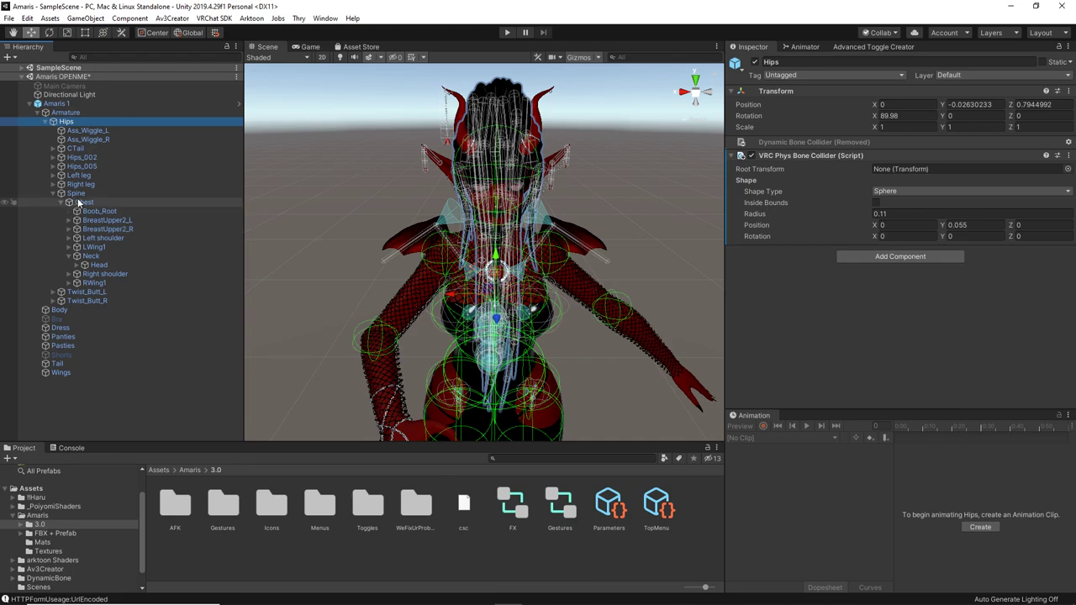
left_click(105, 265)
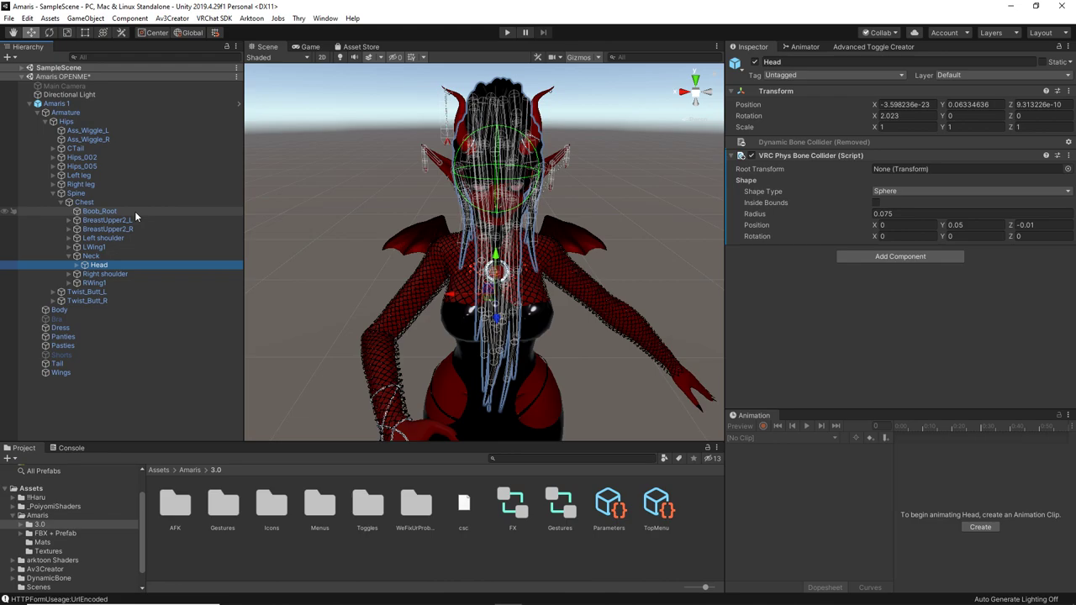
Select Left shoulder, expand it down to the left wrist's finger bones, and view her left side
left_click(93, 241)
scroll(572, 284, "up", 3)
left_click_drag(572, 283, 555, 290, "alt")
left_click(69, 239)
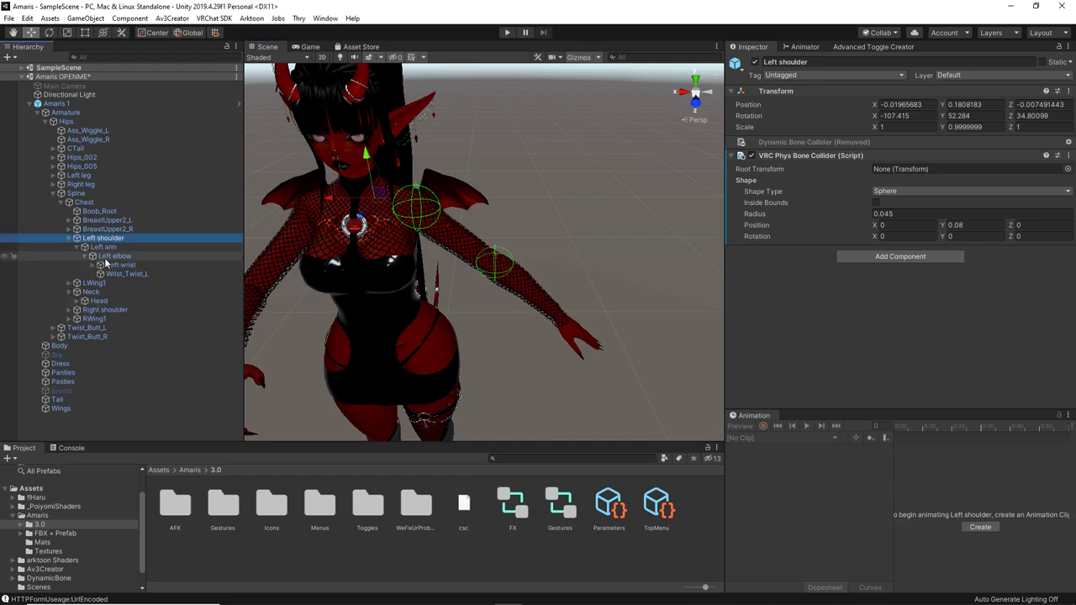
left_click(94, 268)
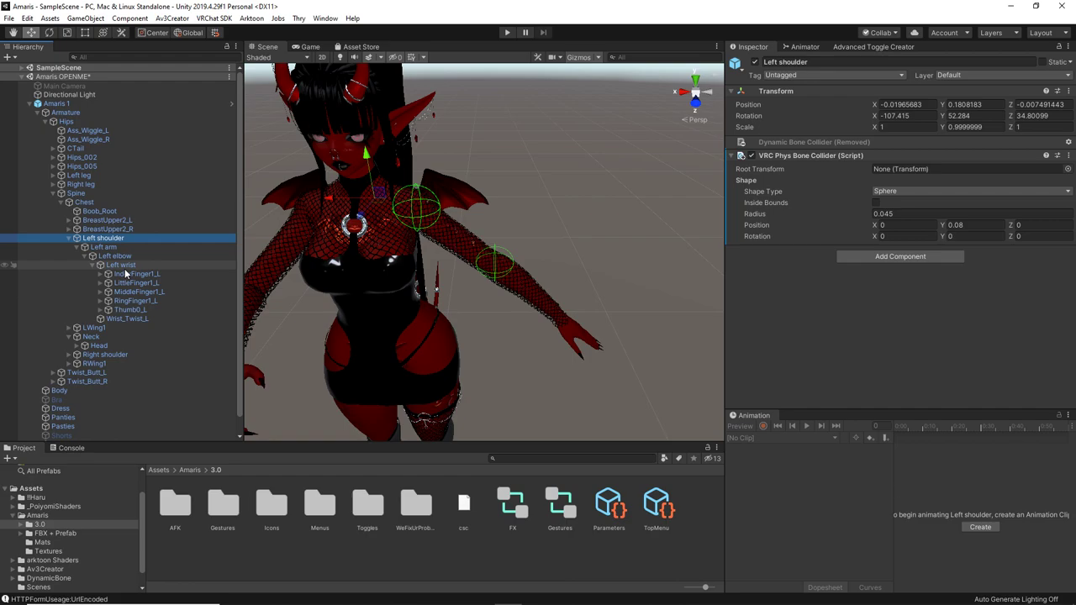
left_click_drag(404, 269, 364, 270, "alt")
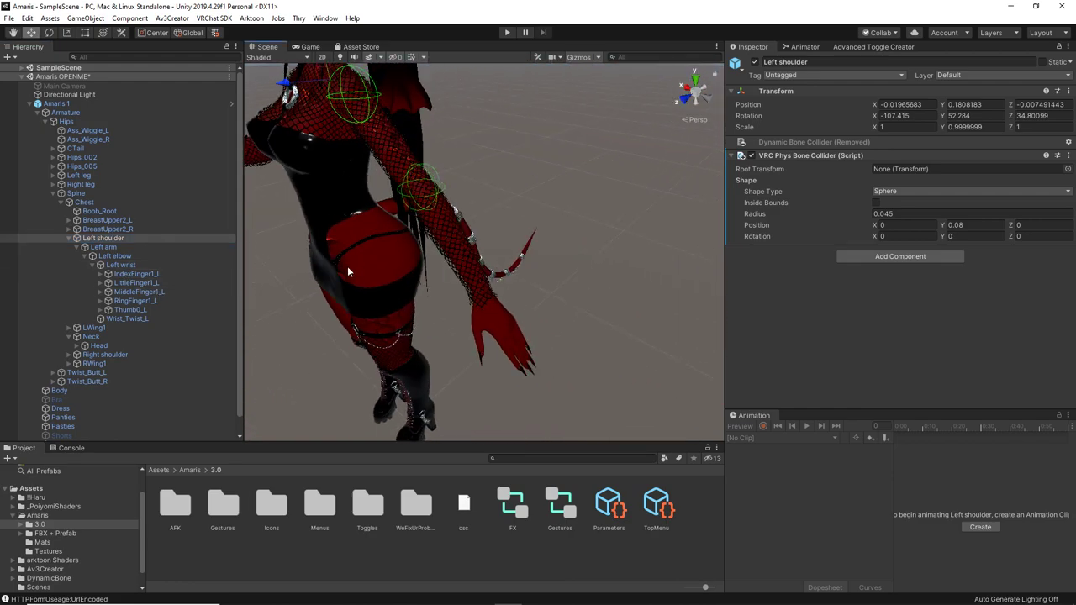
Add a VRC Phys Bone Collider component to MiddleFinger1_L through the Add Component search
left_click(155, 293)
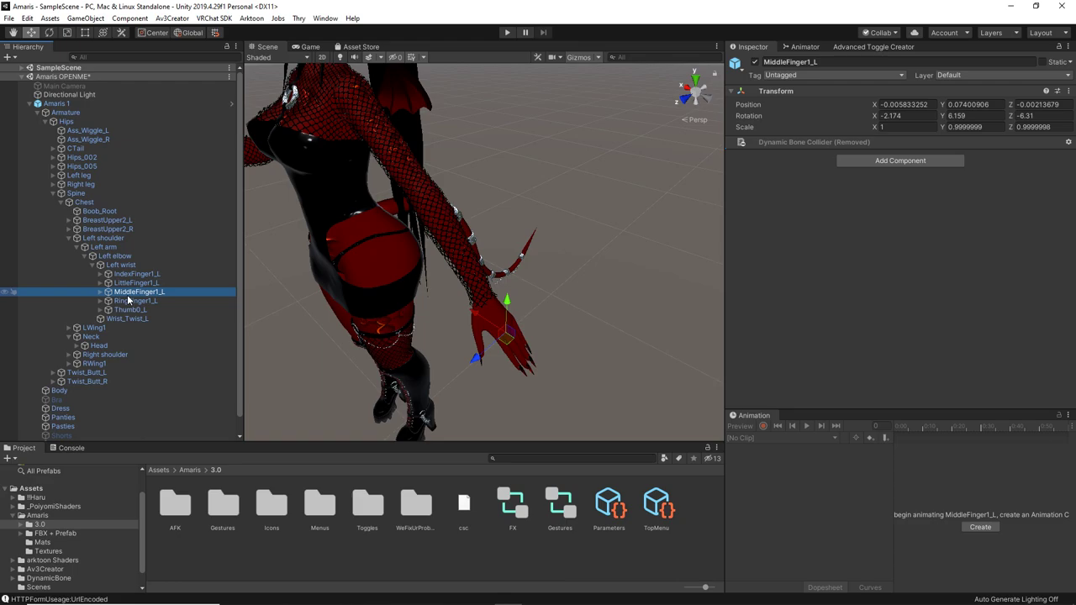
left_click(935, 161)
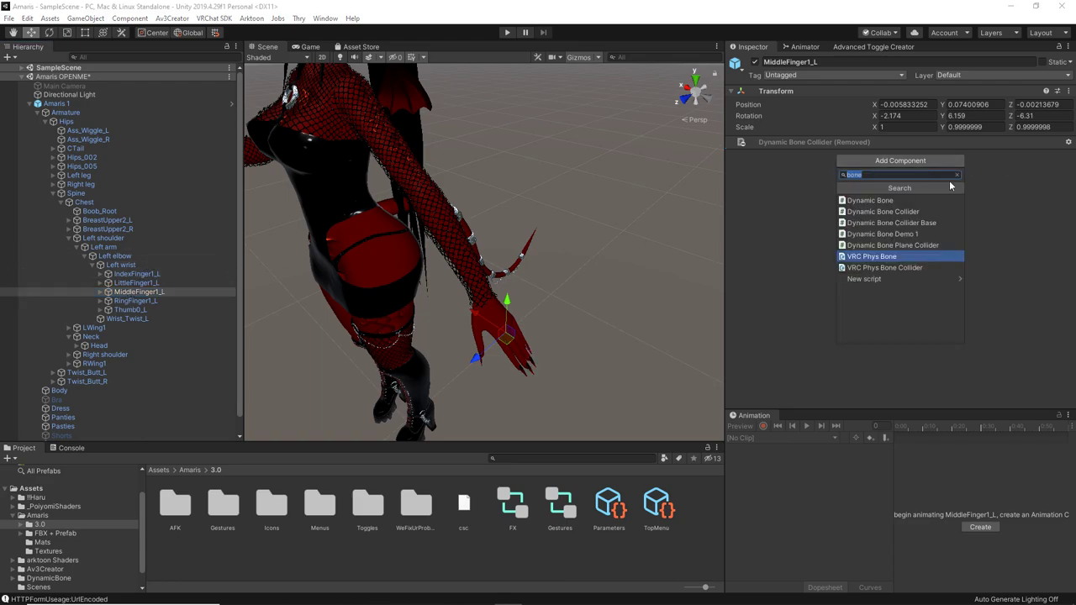
left_click(905, 175)
key("BackSpace")
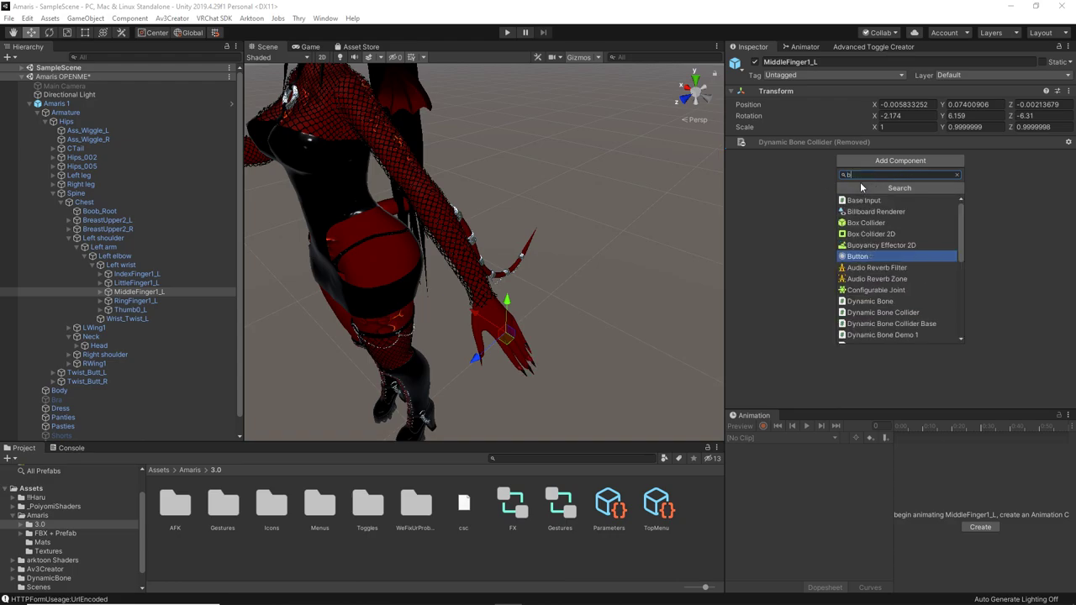
type("e")
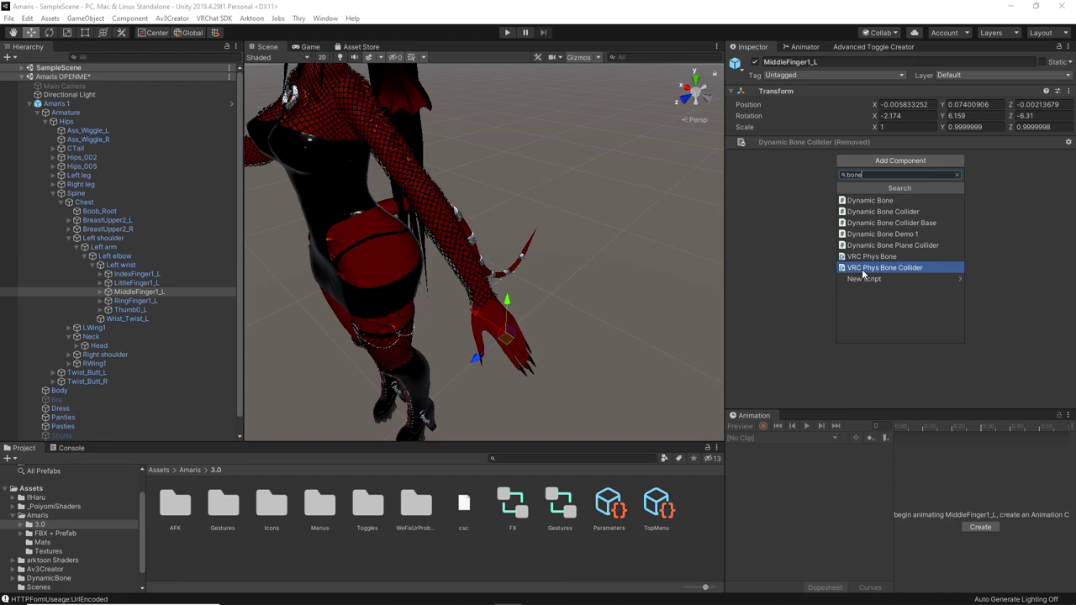
left_click(886, 267)
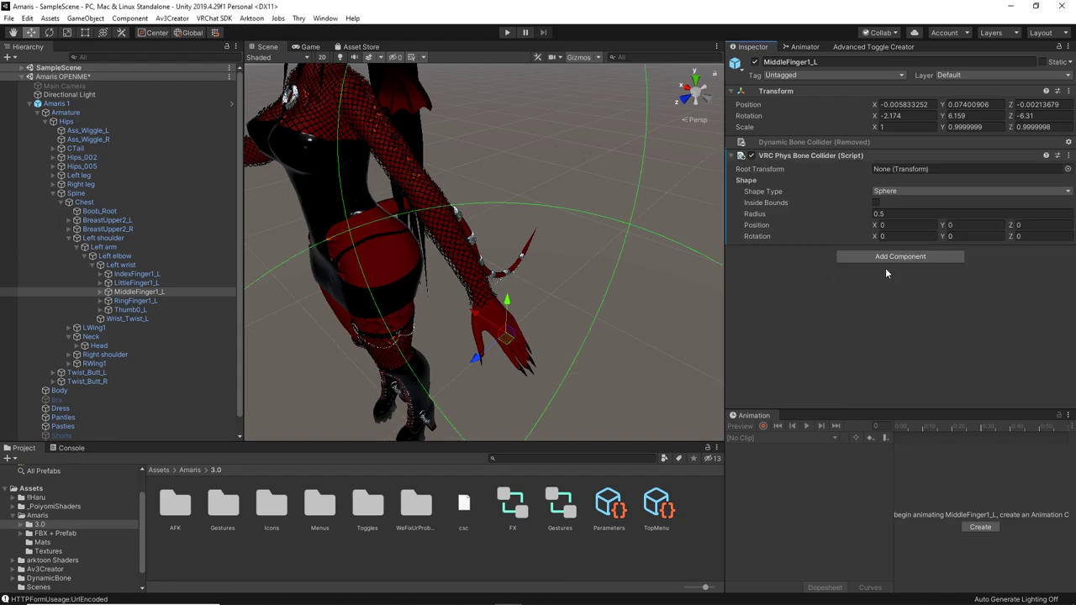
key("f")
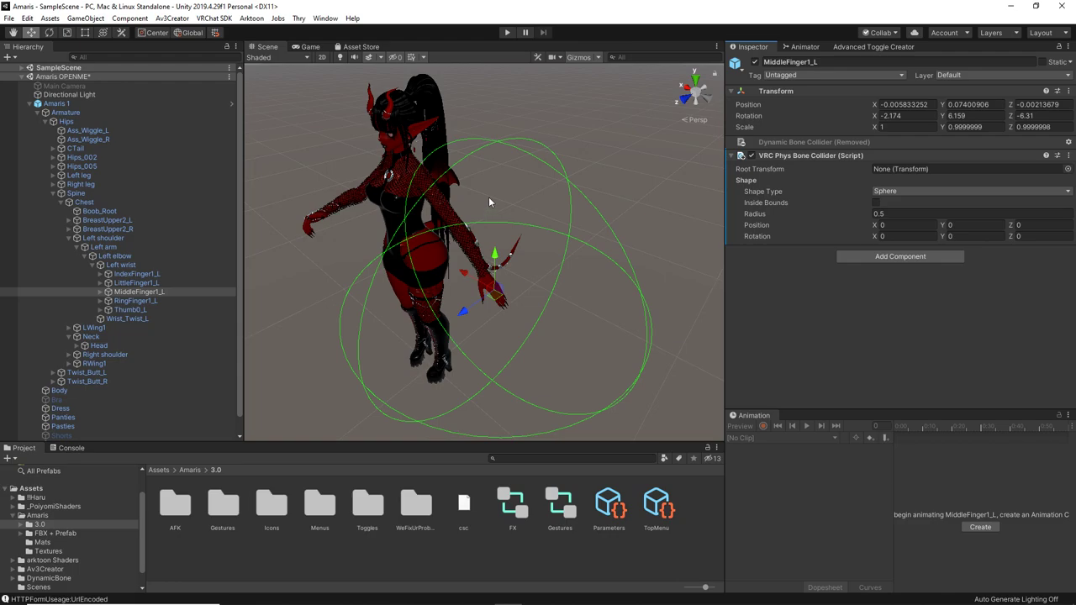
left_click(913, 193)
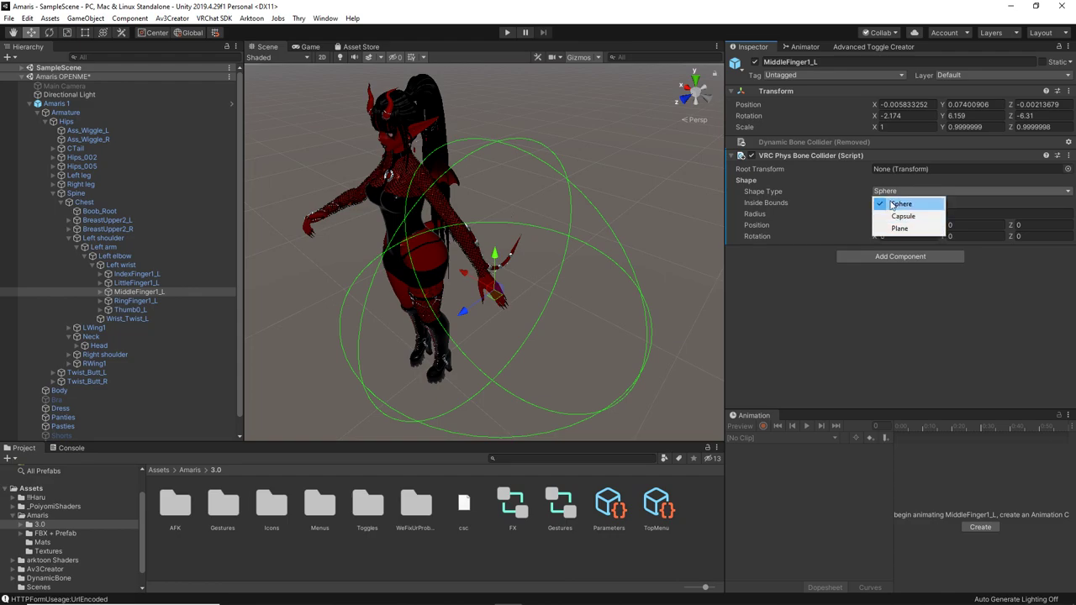
left_click(889, 199)
left_click(902, 197)
left_click(889, 211)
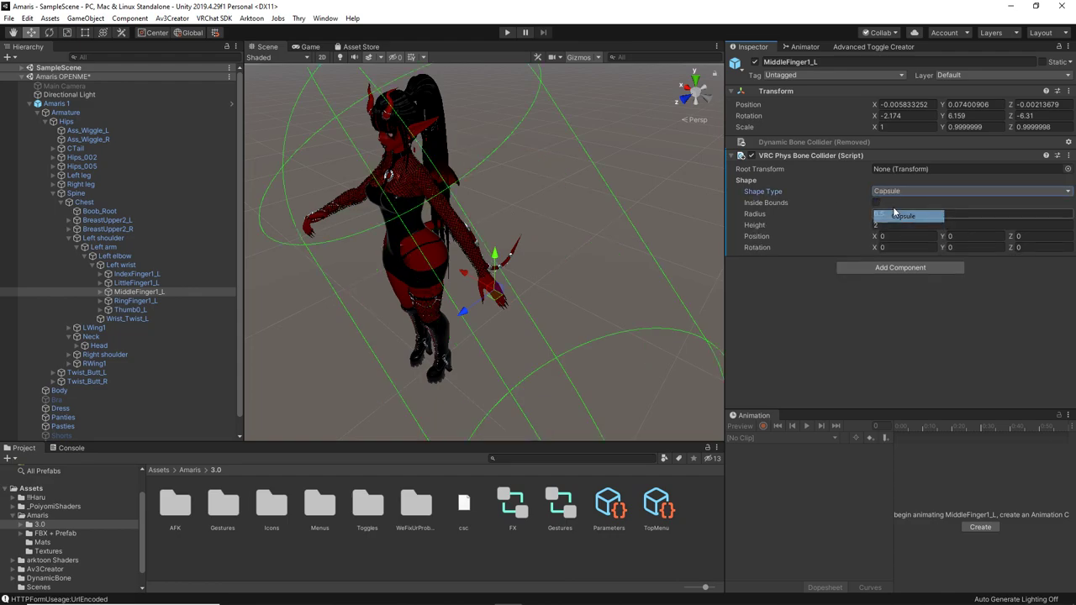
left_click(889, 194)
left_click(890, 230)
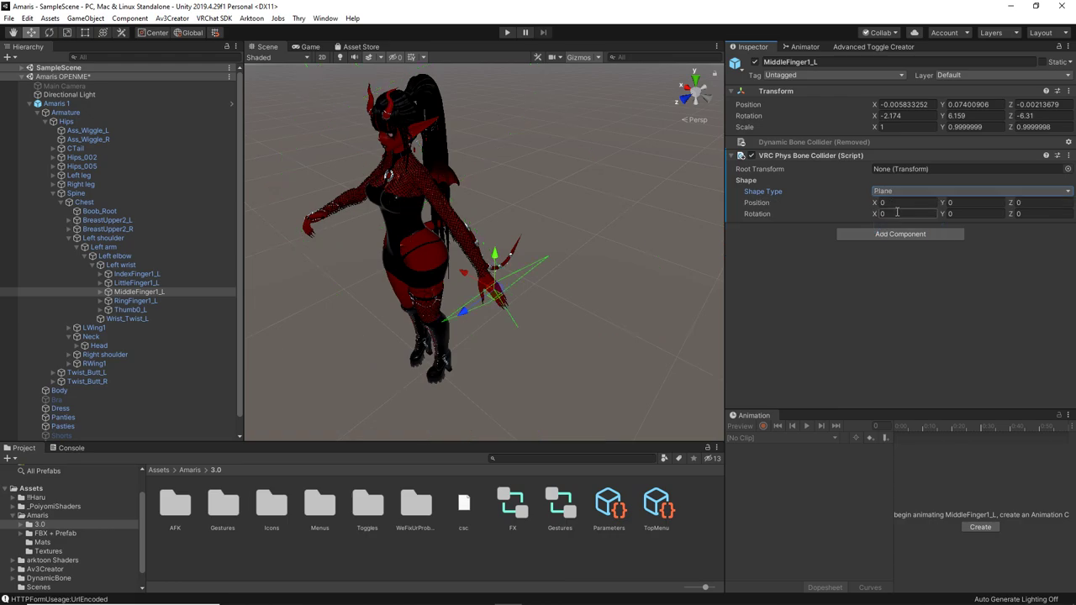
left_click(885, 192)
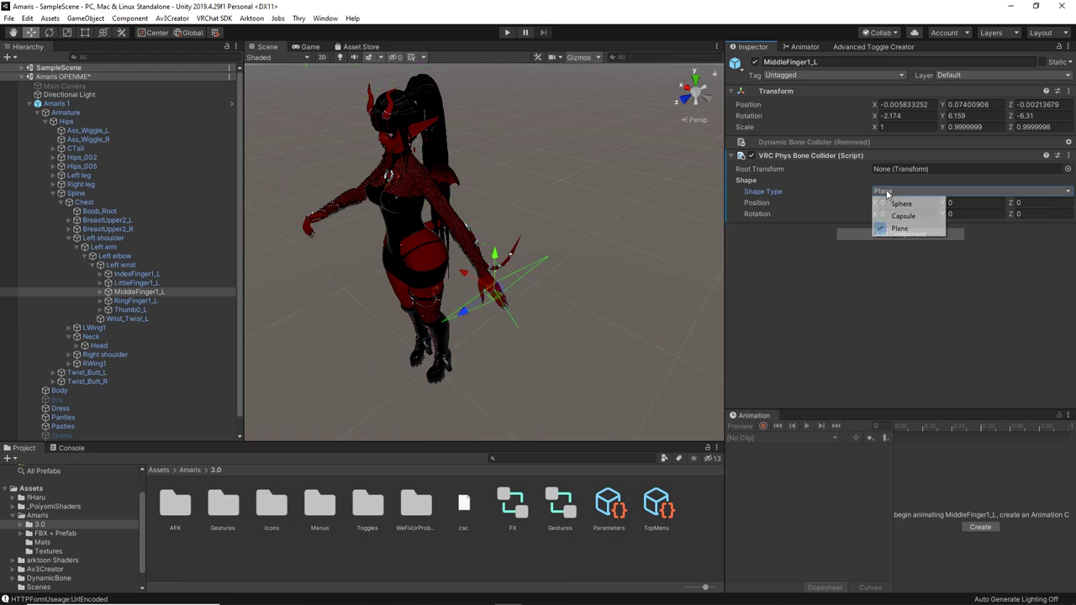
left_click(891, 204)
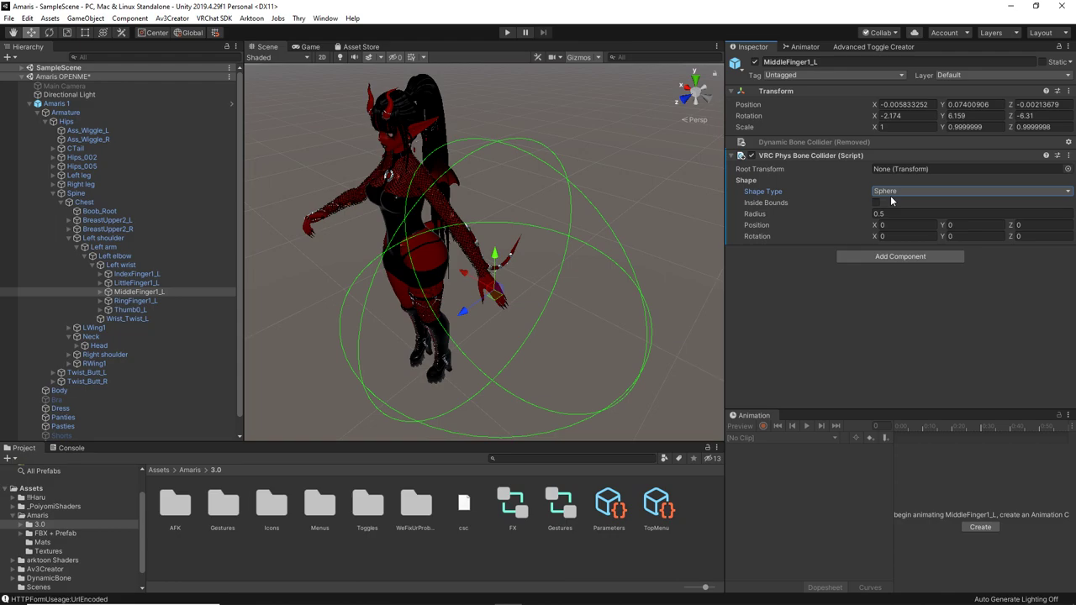
Keep the finger collider shape as Sphere and try a radius of 0.1, zooming in on the hand
left_click(889, 192)
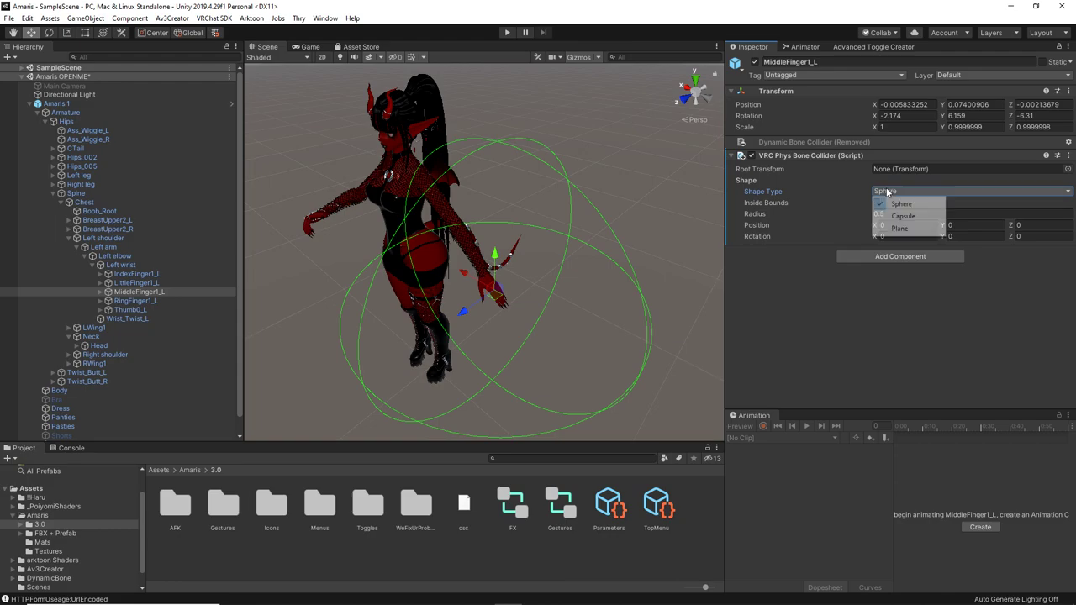
left_click(891, 203)
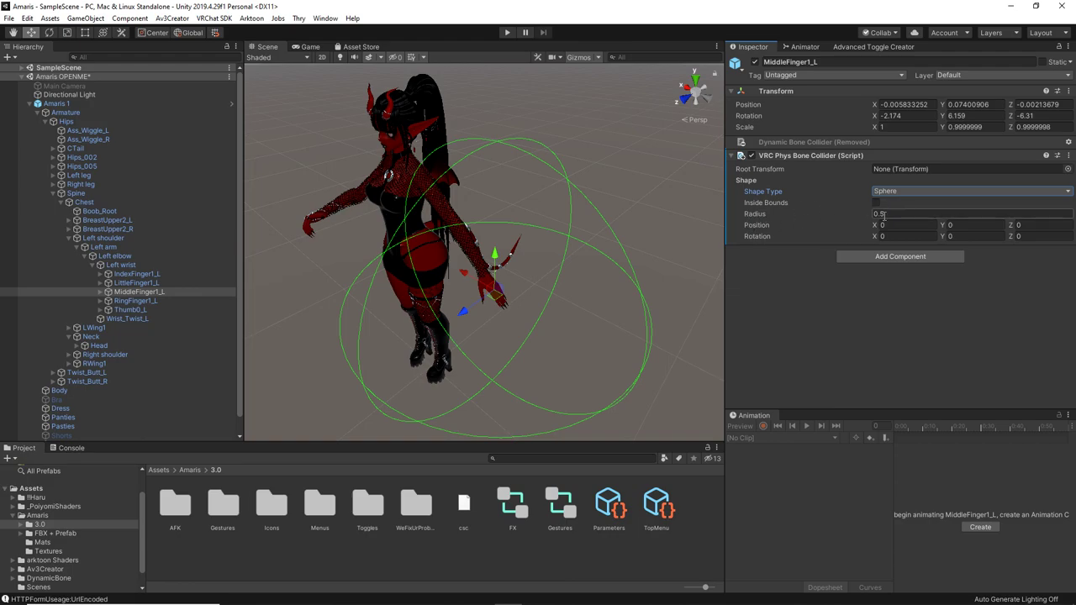
left_click(883, 215)
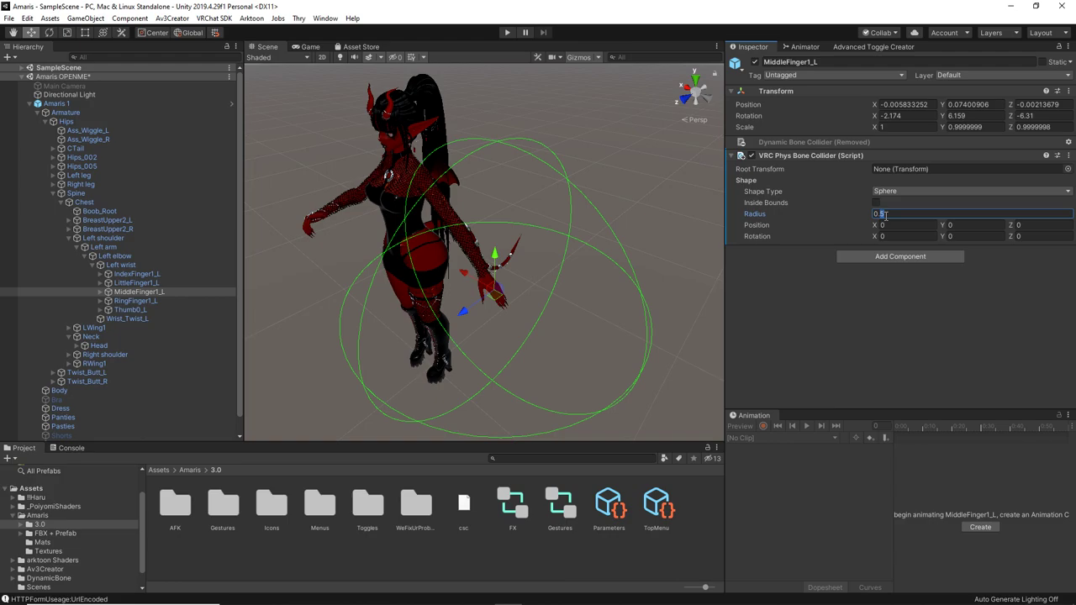
type("0.1")
scroll(488, 320, "up", 5)
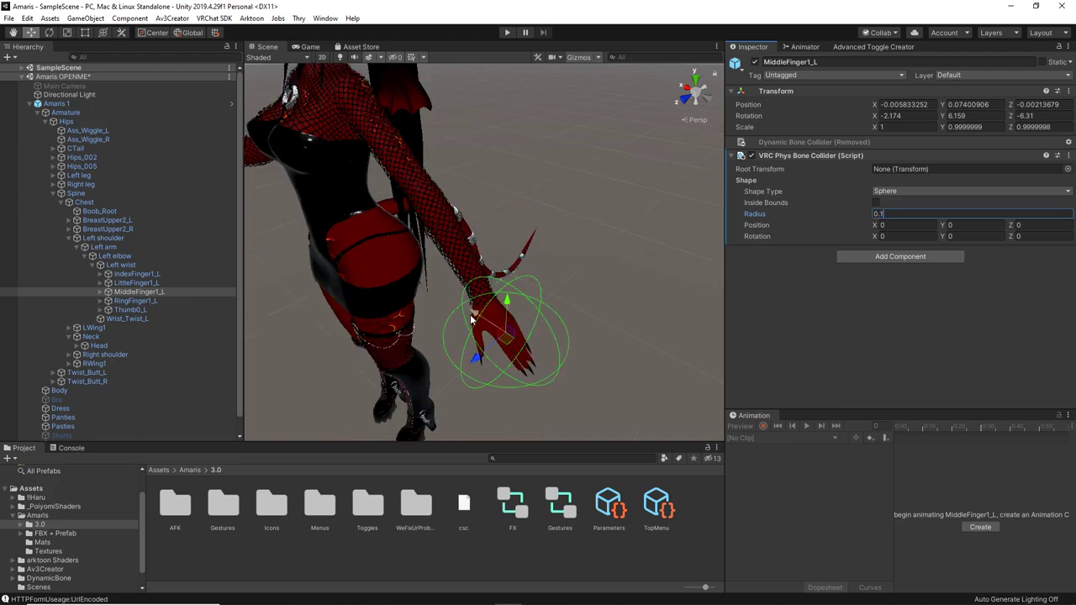
middle_click_drag(364, 338, 451, 284)
Try smaller collider radii of 0.08 and then 0.05
left_click(916, 214)
type("0.0")
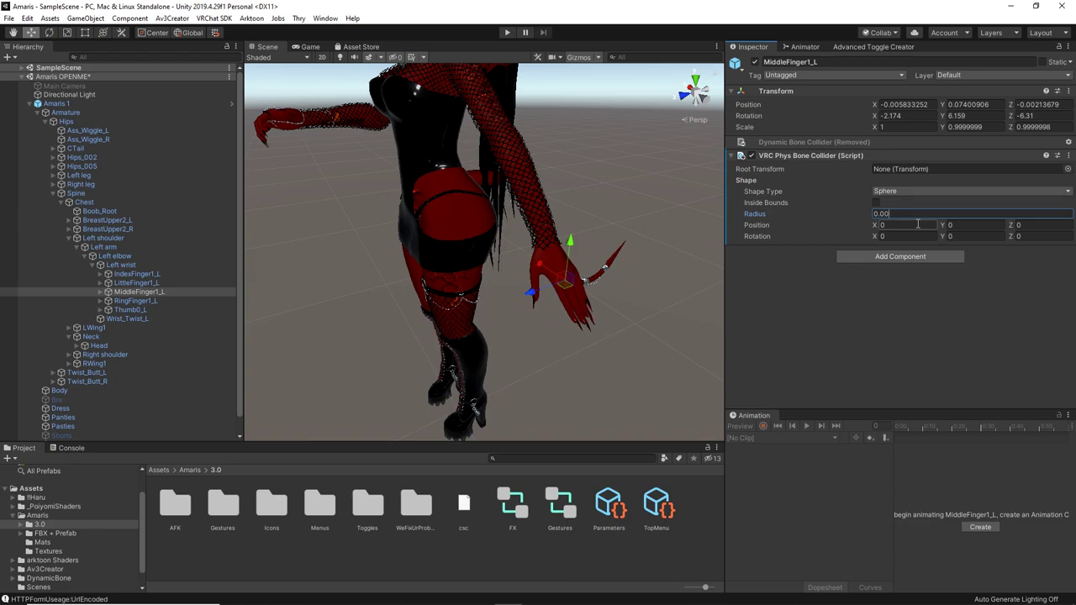
type("0")
key("BackSpace")
type("8")
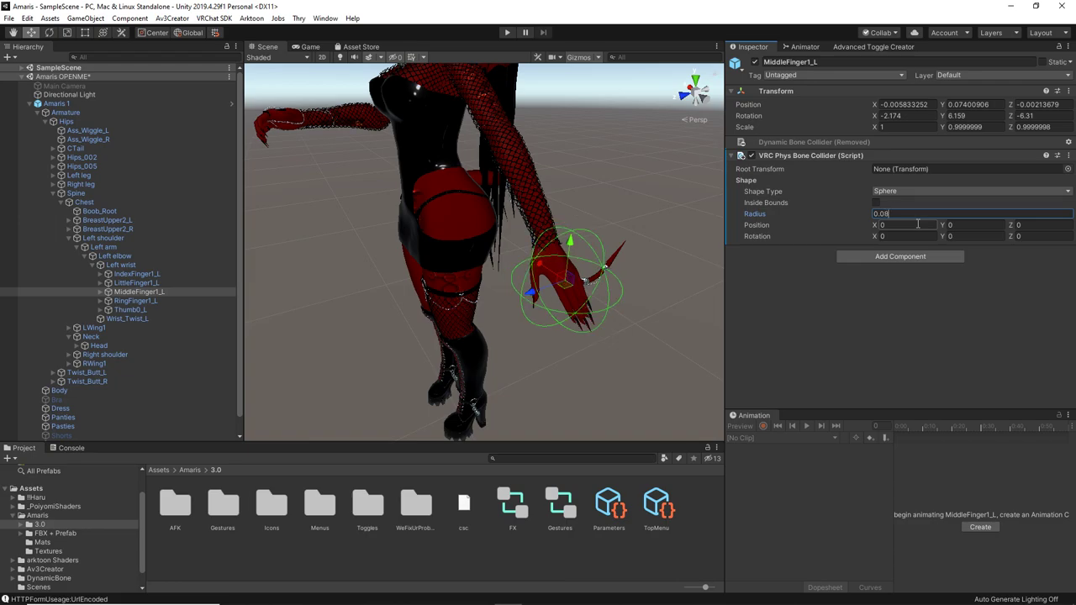
key("BackSpace")
type("5")
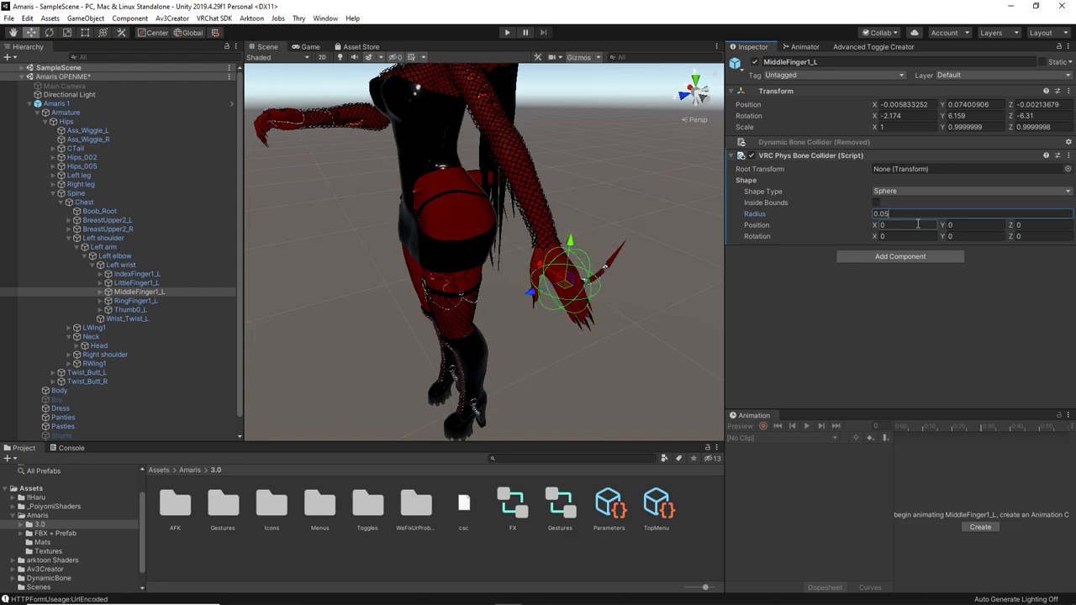
Frame the finger collider in the Scene view and set its radius to 0.04
left_click_drag(480, 152, 606, 215, "alt")
key("f")
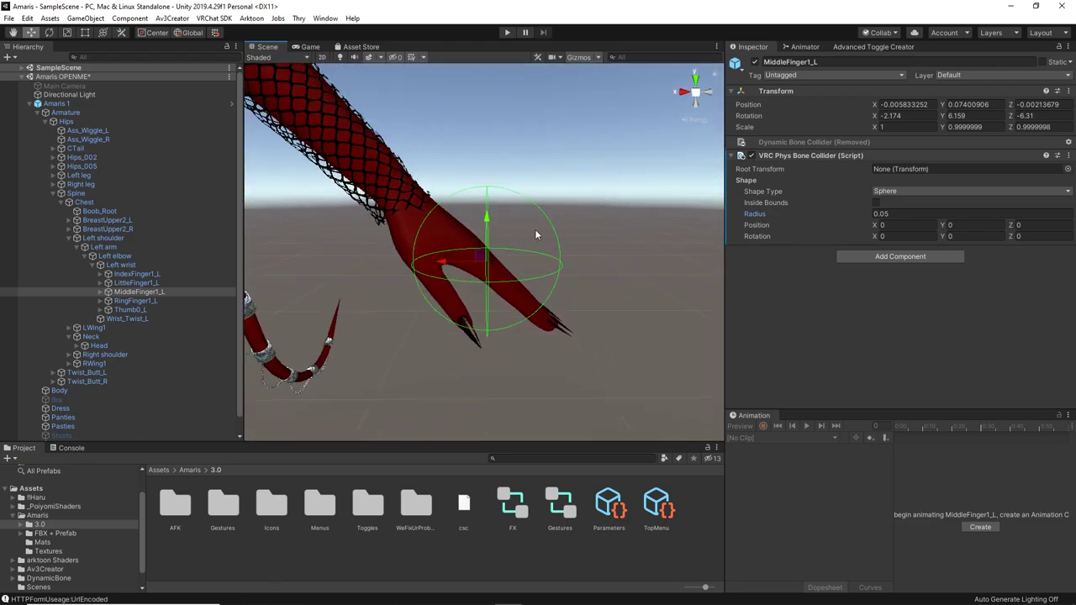
left_click(911, 214)
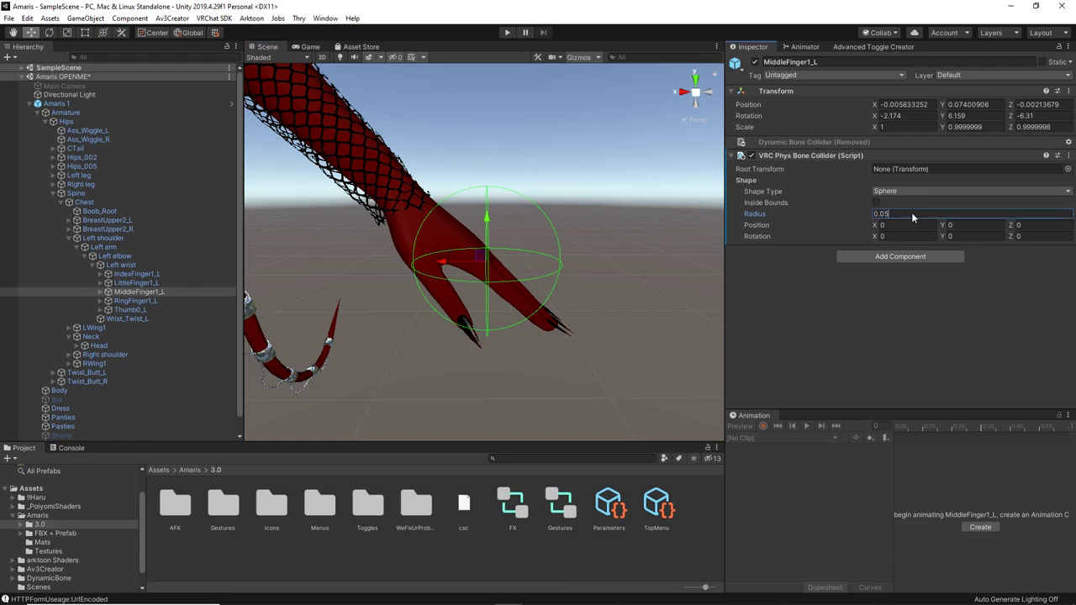
key("BackSpace")
type("4")
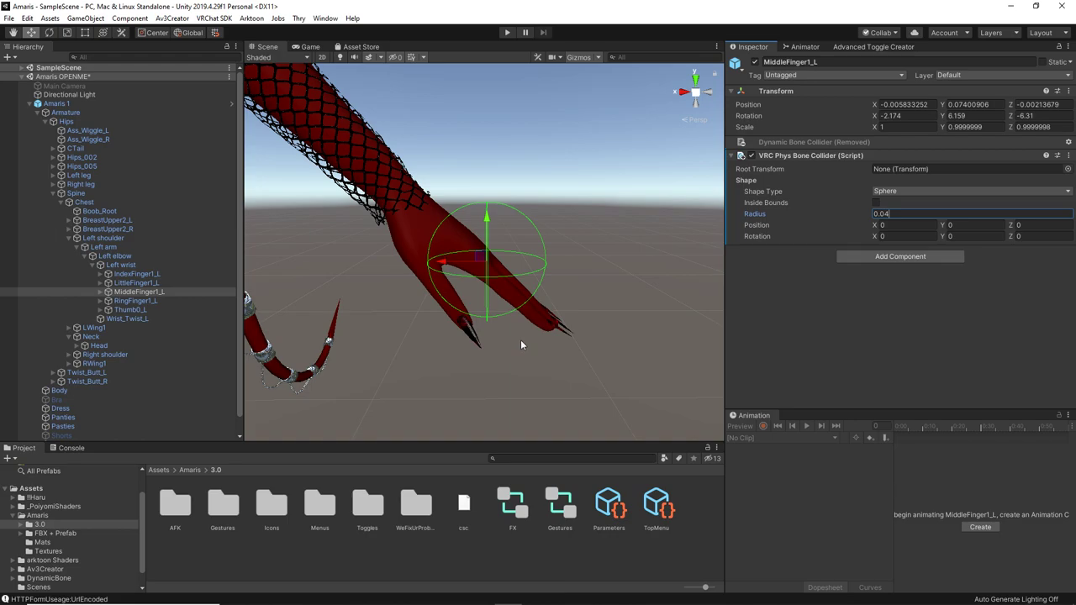
mouse_move(575, 296)
right_mouse_down()
mouse_move(535, 318)
mouse_move(578, 304)
right_mouse_up()
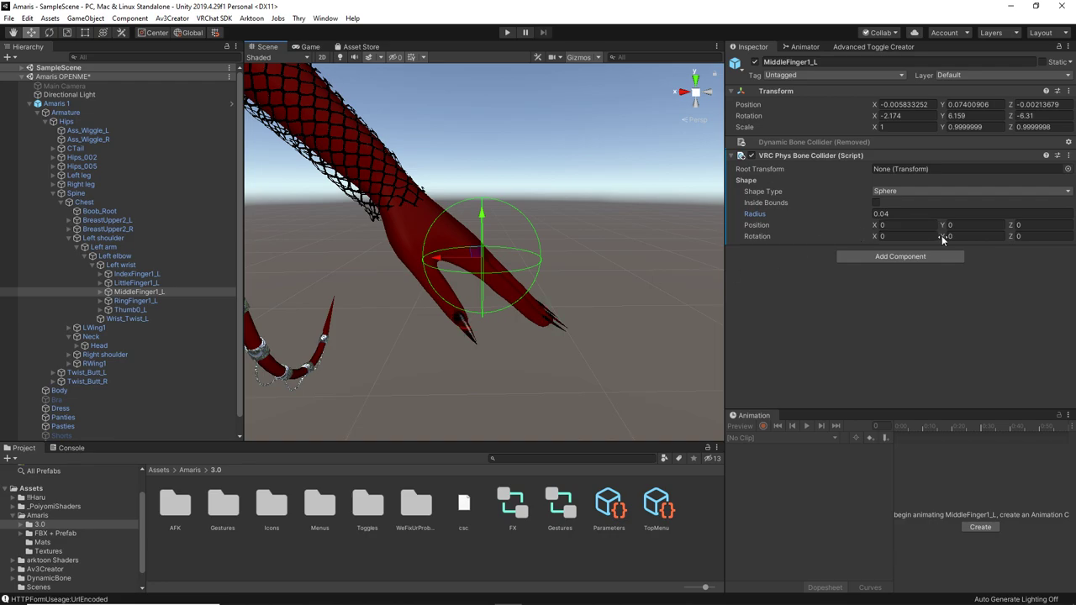
left_click(1030, 237)
type(".00")
key("BackSpace")
key("BackSpace")
key("BackSpace")
key("BackSpace")
left_click(1024, 225)
type("0.01")
left_click_drag(472, 337, 495, 313, "alt")
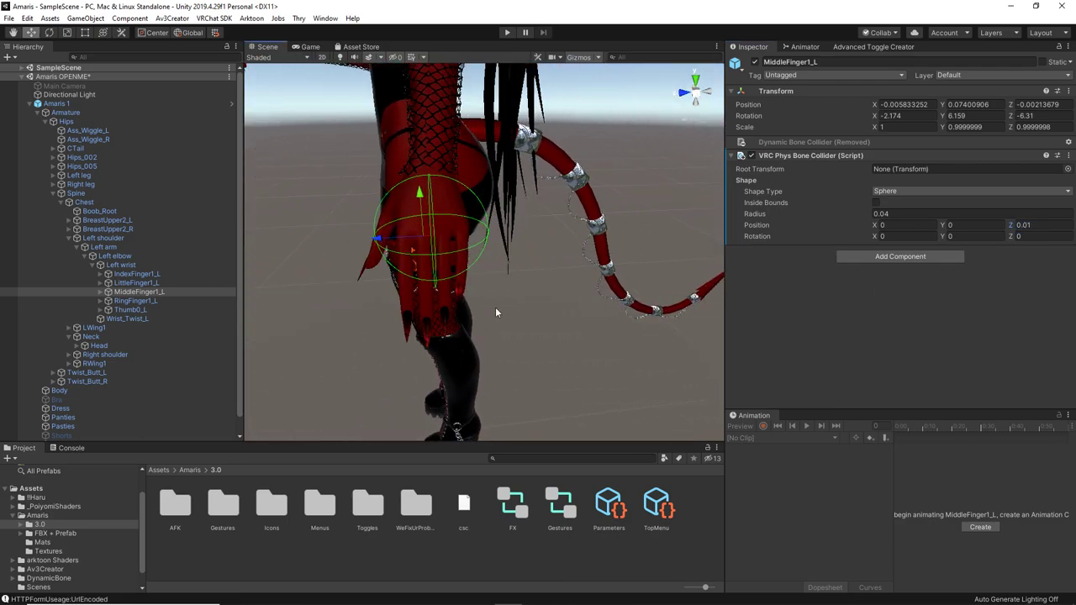
left_click(1056, 225)
key("BackSpace")
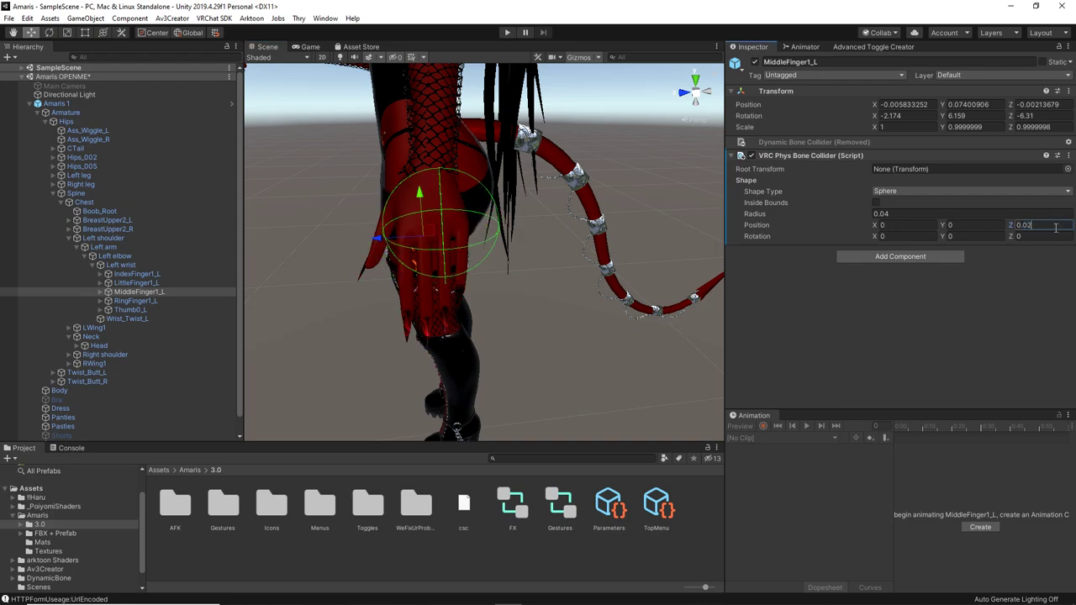
type("2")
key("BackSpace")
type("1")
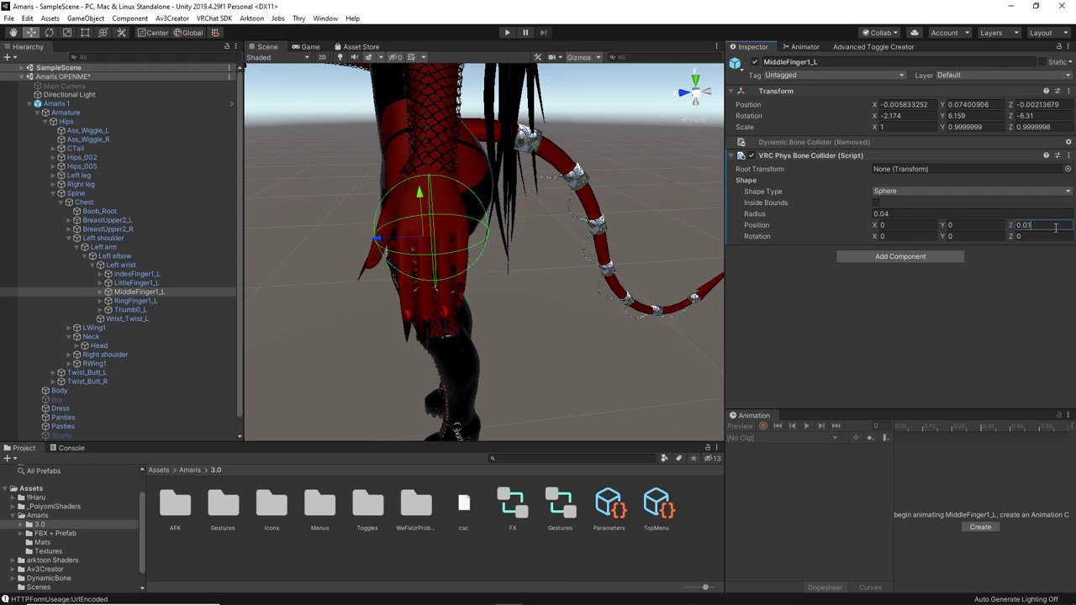
key("BackSpace")
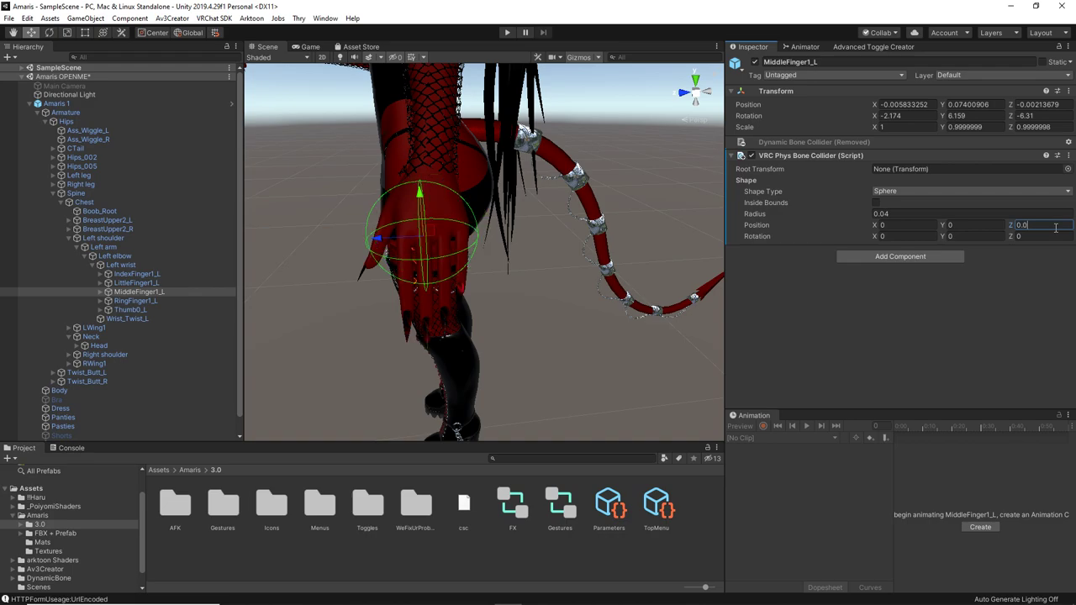
Deselect MiddleFinger1_L and orbit the Scene view round to the avatar's face and front hair
left_click_drag(507, 269, 495, 311, "alt")
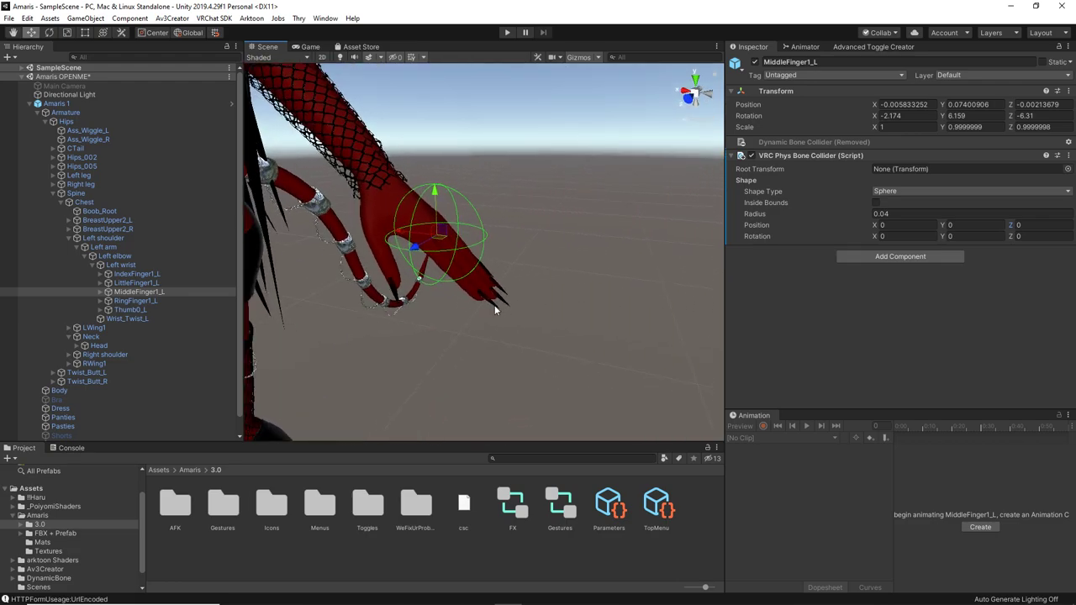
left_click_drag(496, 310, 565, 314, "alt")
left_click(572, 267)
left_click_drag(572, 267, 523, 401, "alt")
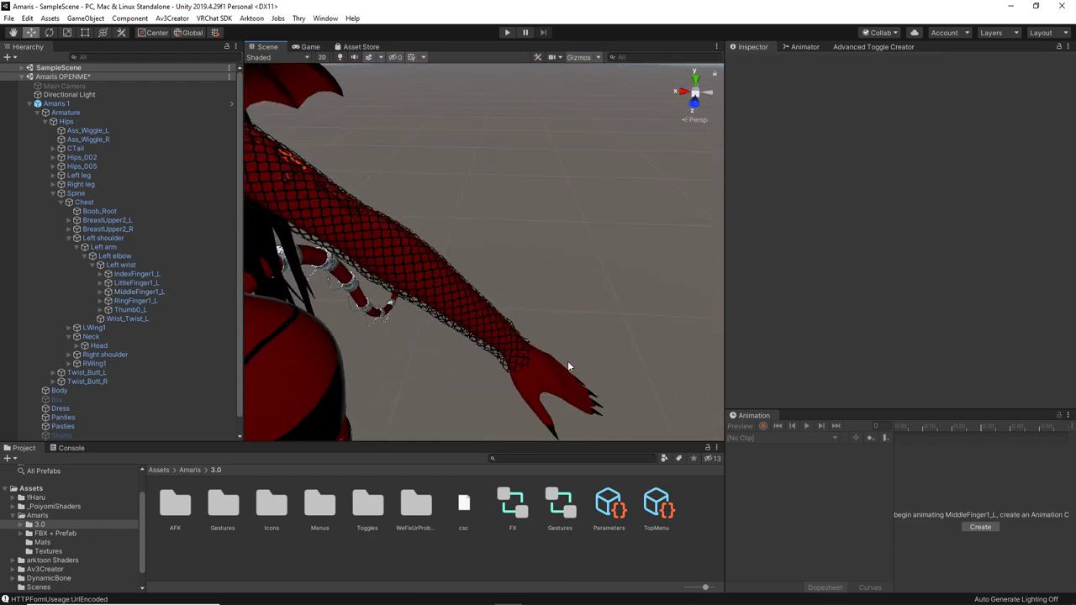
left_click_drag(569, 365, 608, 400, "alt")
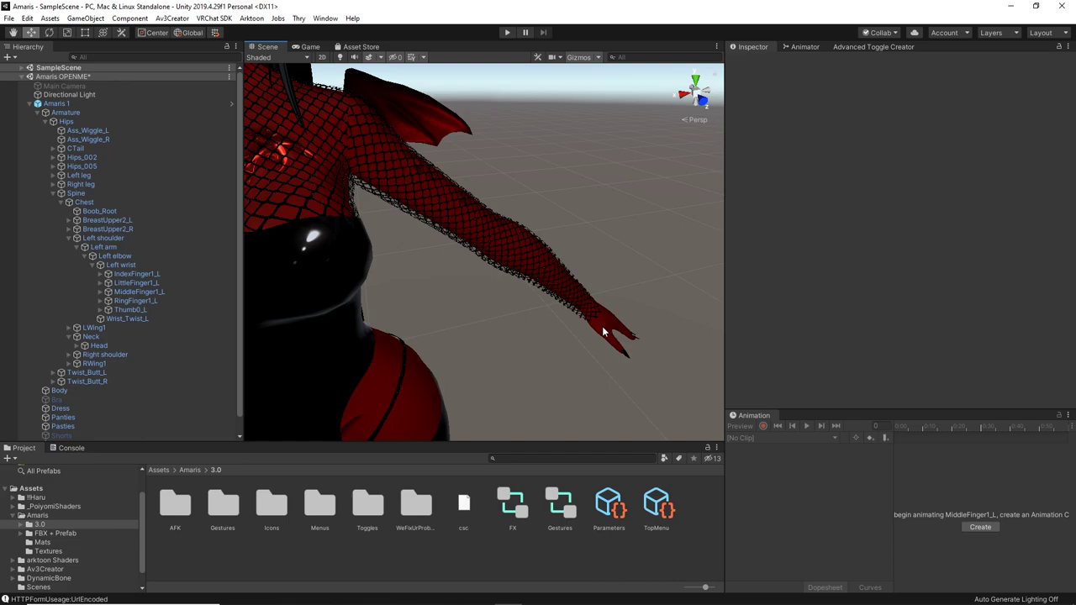
left_click_drag(603, 332, 459, 202, "alt")
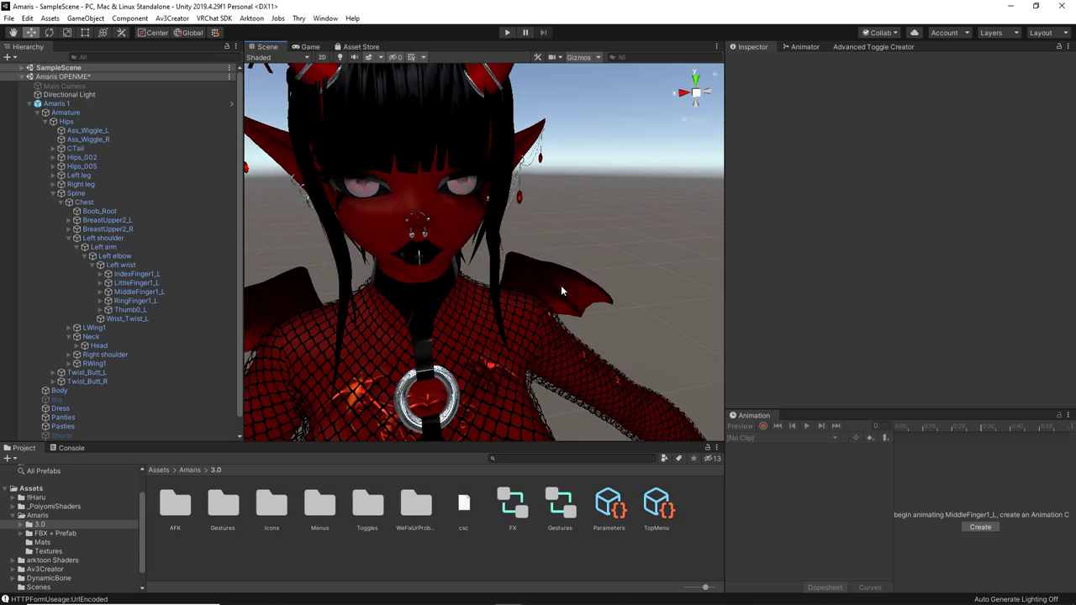
Expand the Rox Hair object and its Armature in the Hierarchy
left_click_drag(564, 289, 513, 239, "alt")
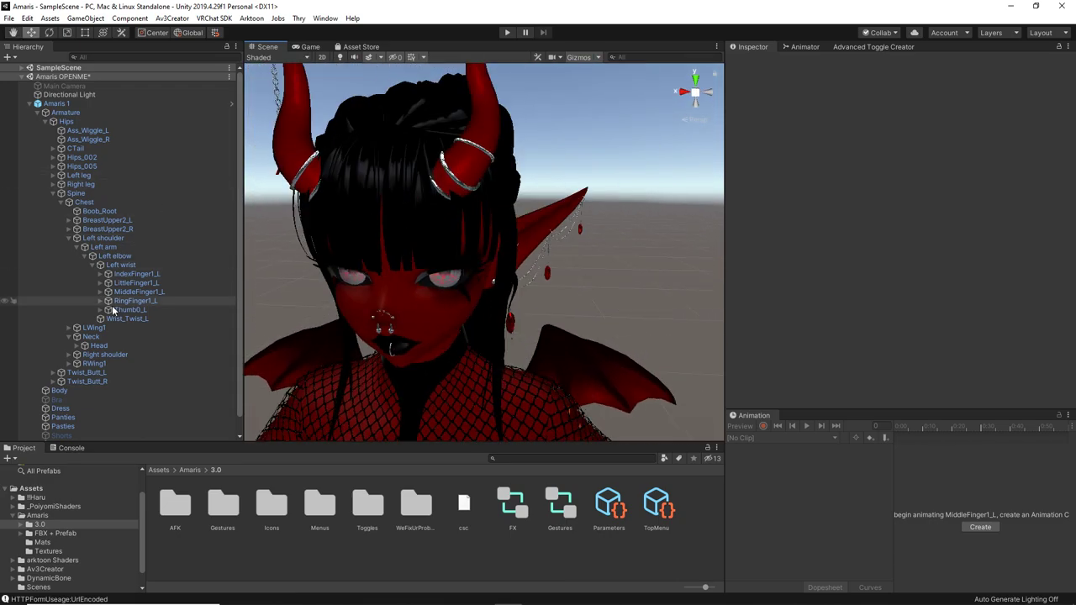
left_click(76, 345)
scroll(75, 345, "down", 5)
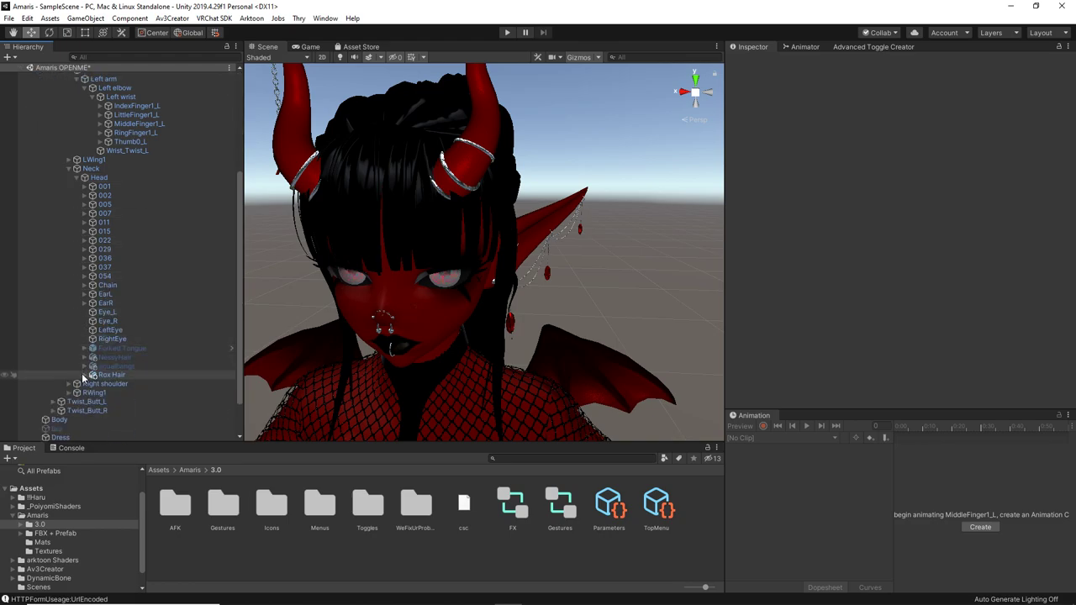
left_click(85, 374)
scroll(96, 373, "down", 2)
left_click(93, 320)
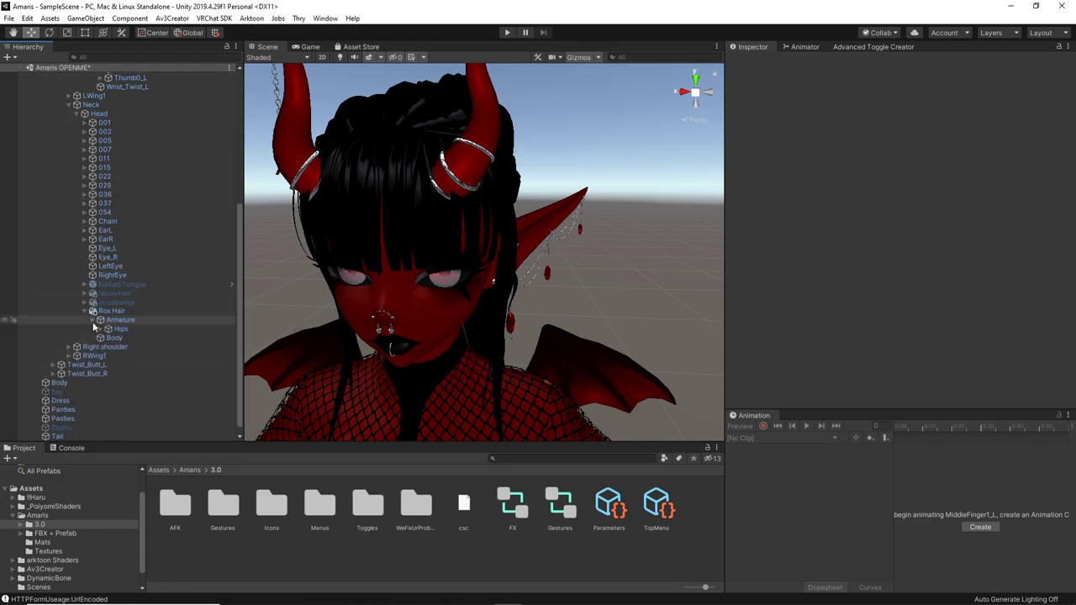
Expand Hips, Spine, Chest and Neck, then select and expand Head to list the hair bones
left_click(100, 329)
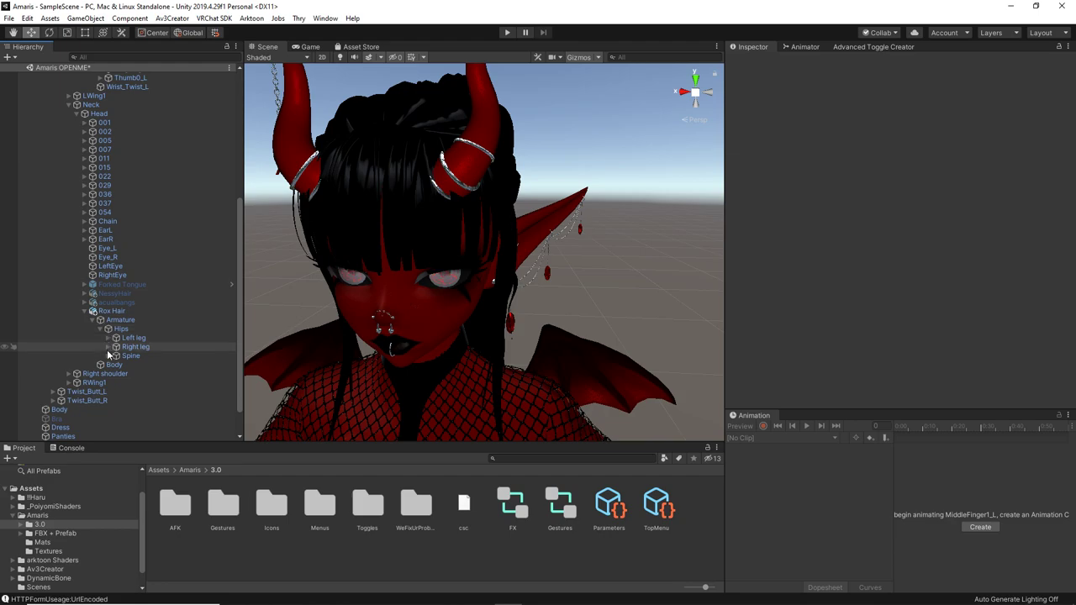
left_click(108, 356)
scroll(110, 354, "down", 1)
left_click(117, 331)
left_click(123, 349)
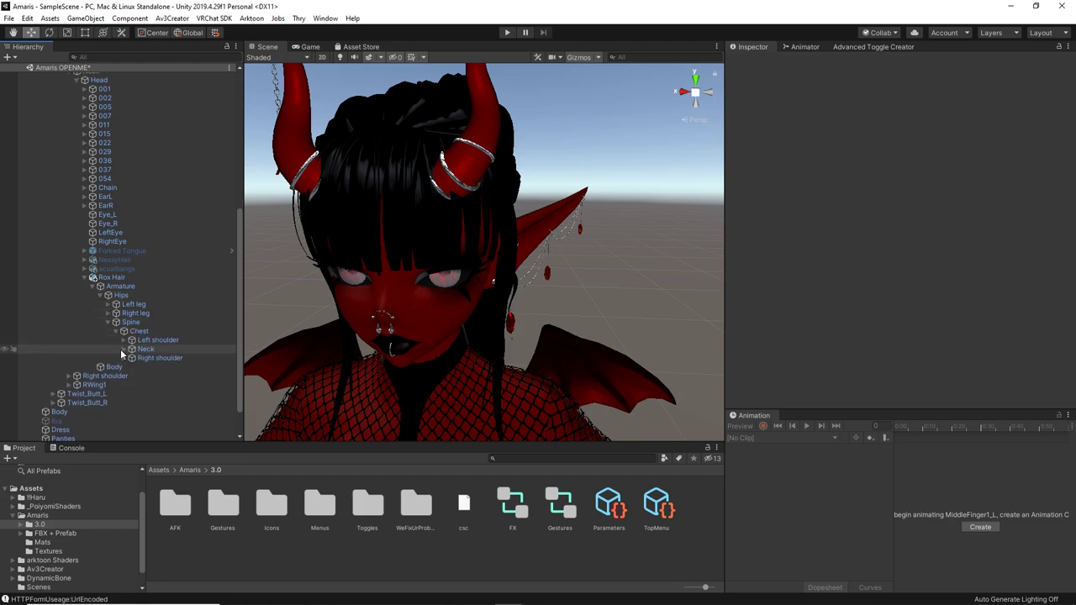
scroll(124, 353, "down", 1)
left_click(135, 326)
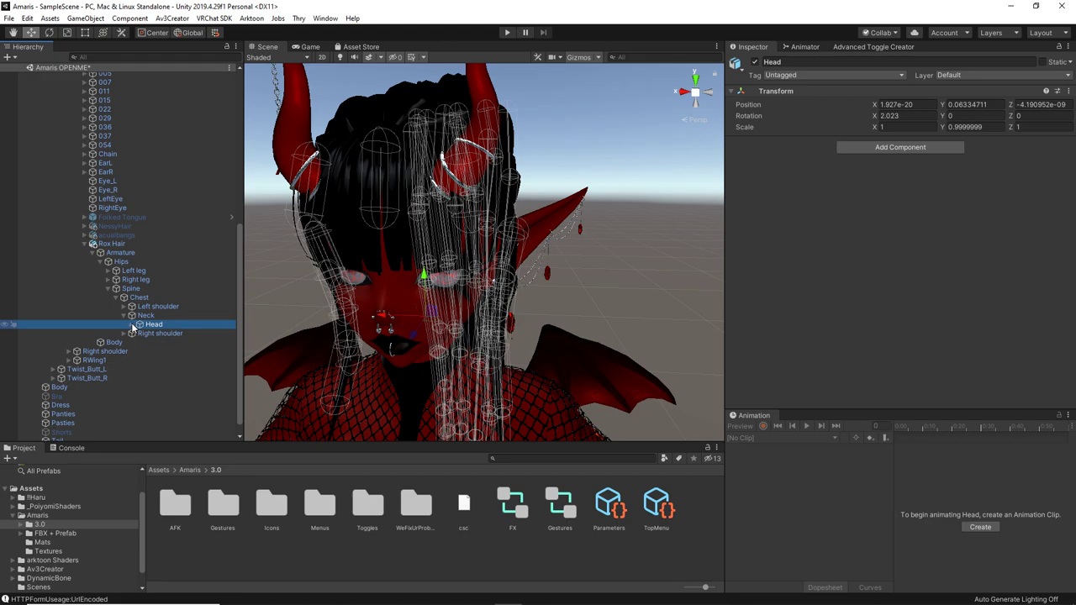
left_click(134, 325)
scroll(139, 336, "down", 1)
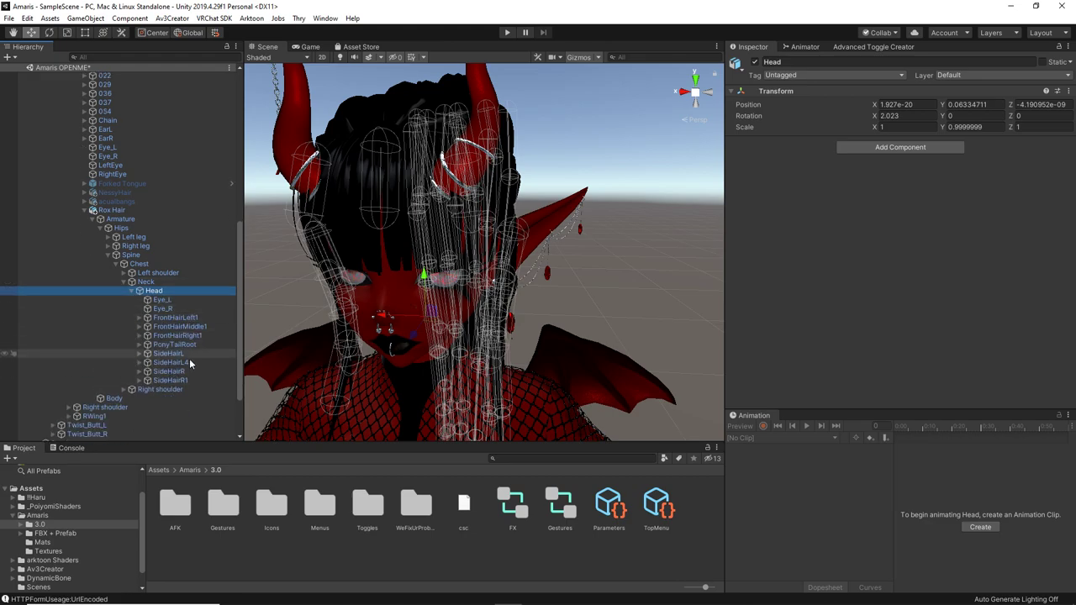
Select FrontHairLeft1, FrontHairMiddle1 and FrontHairRight1 together
left_click(186, 320)
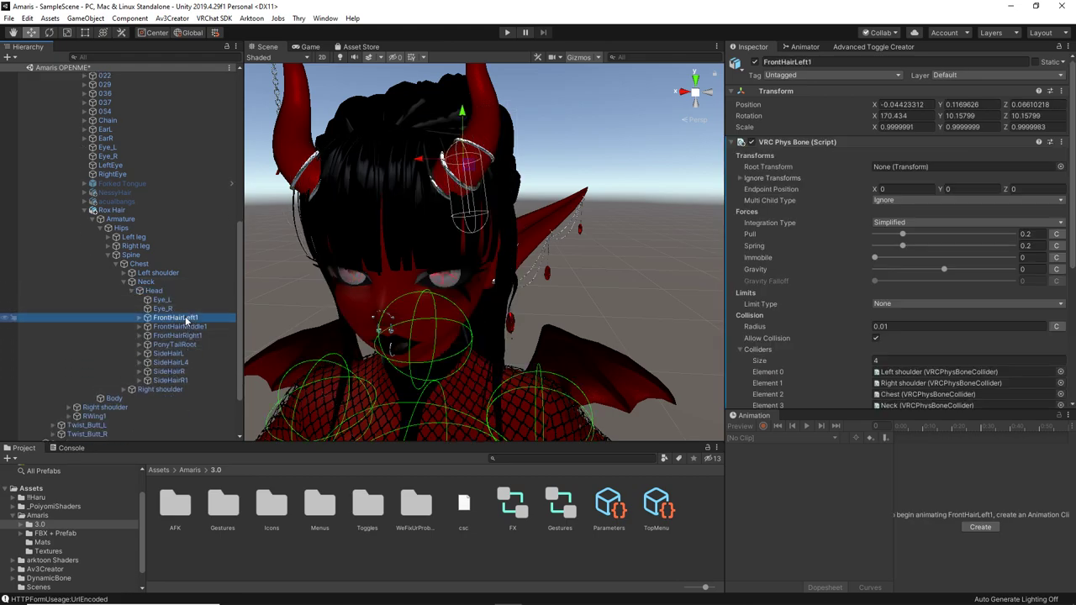
left_click(187, 327, "ctrl")
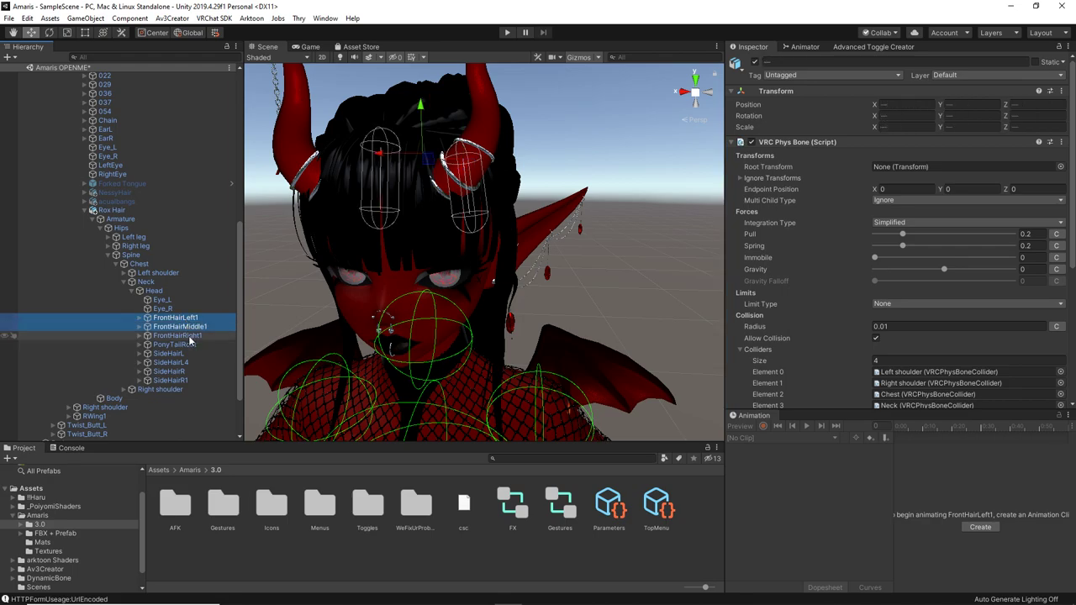
left_click(190, 336, "ctrl")
scroll(455, 250, "down", 5)
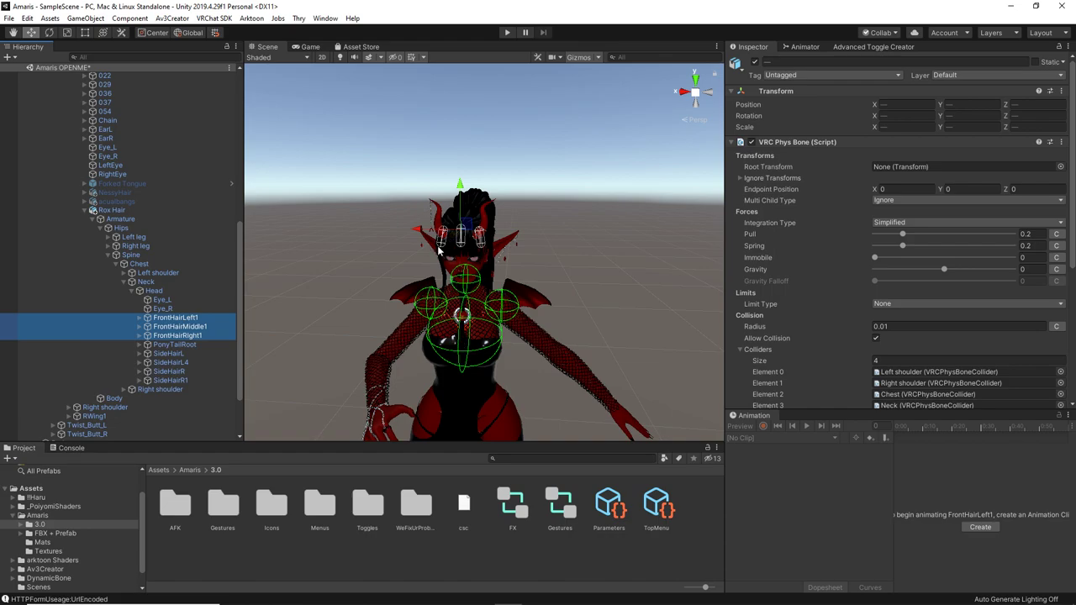
Inspect PonyTailRoot and each front hair bone individually, then reselect the three front hair bones
left_click(176, 344)
left_click(179, 318)
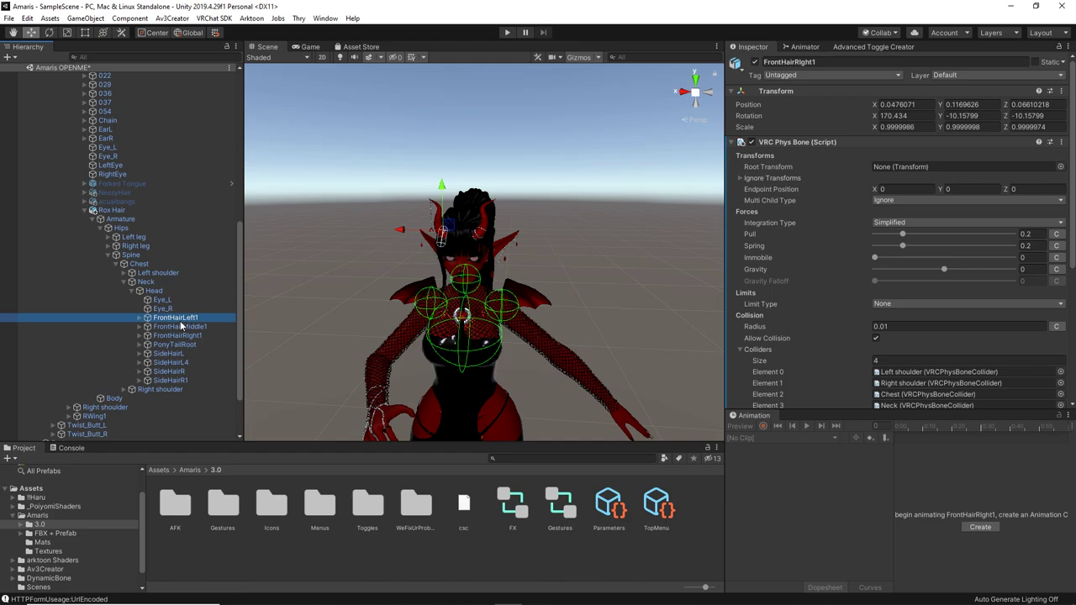
left_click(181, 327)
left_click(186, 336)
left_click(180, 327)
left_click(176, 318)
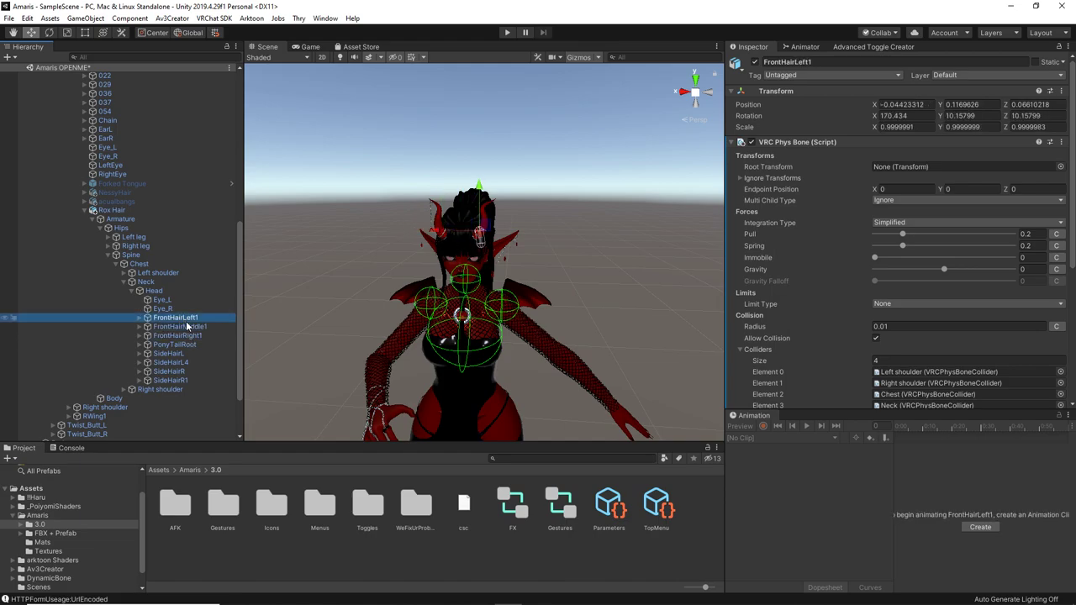
left_click(190, 336, "shift")
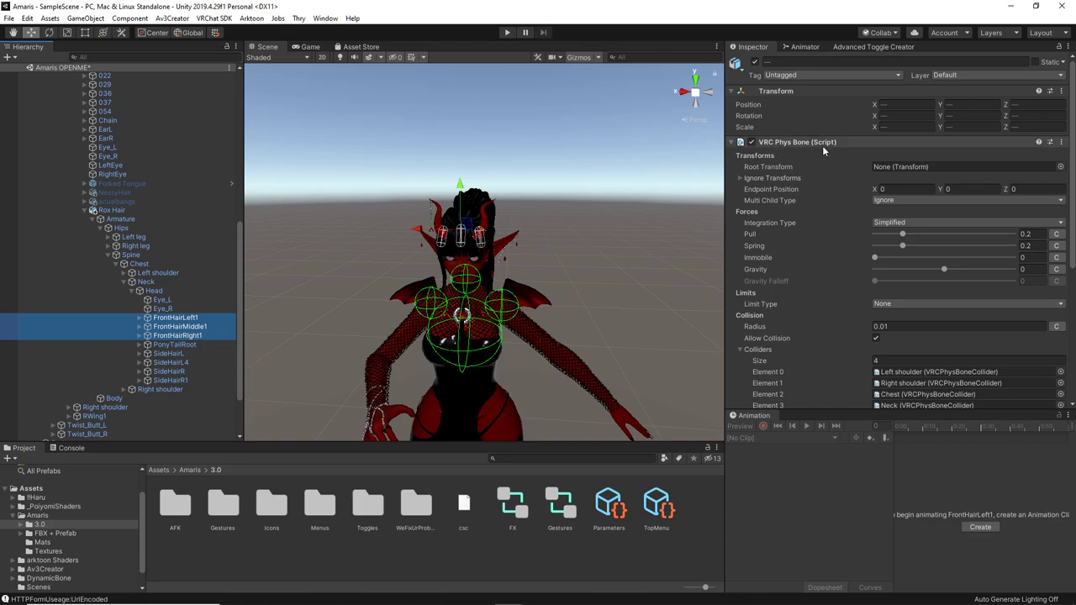
Set the front hair Phys Bone collider list Size to 0, then to 1
scroll(823, 146, "down", 3)
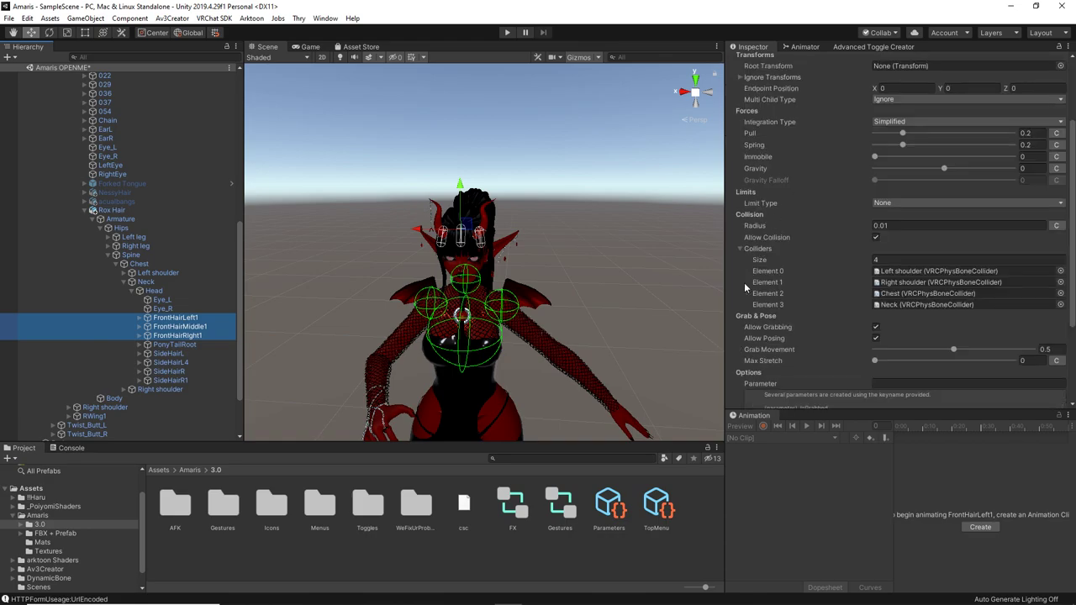
left_click(740, 249)
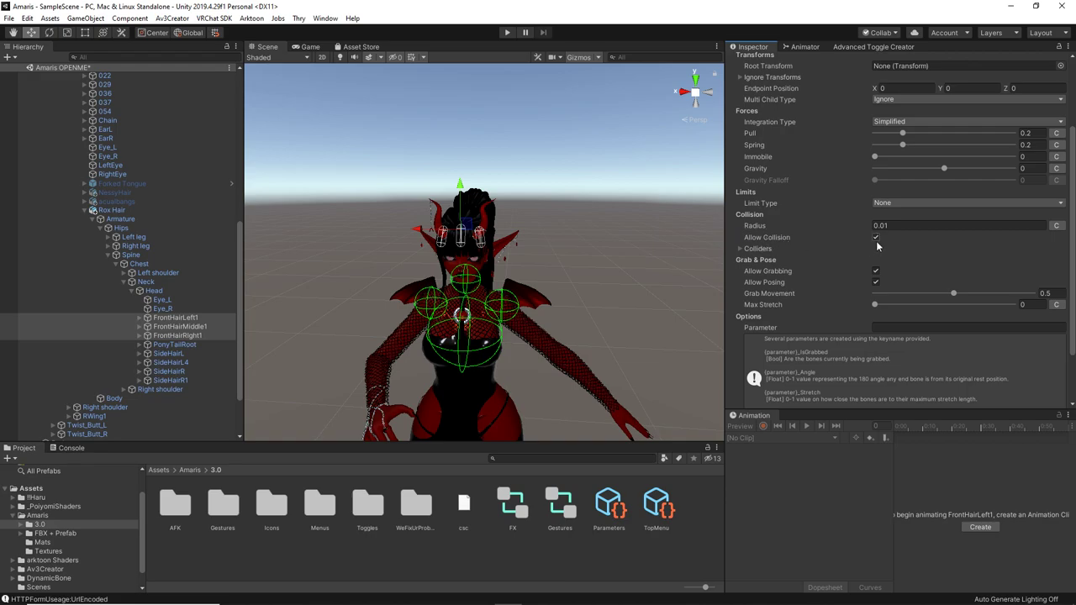
left_click(740, 249)
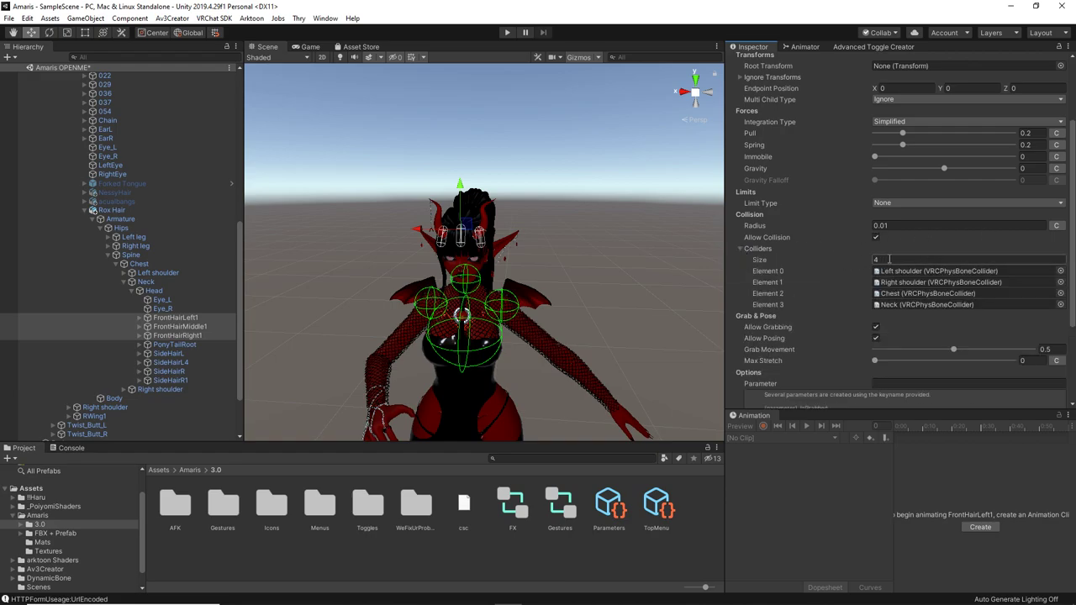
left_click(890, 260)
type("0")
key("Return")
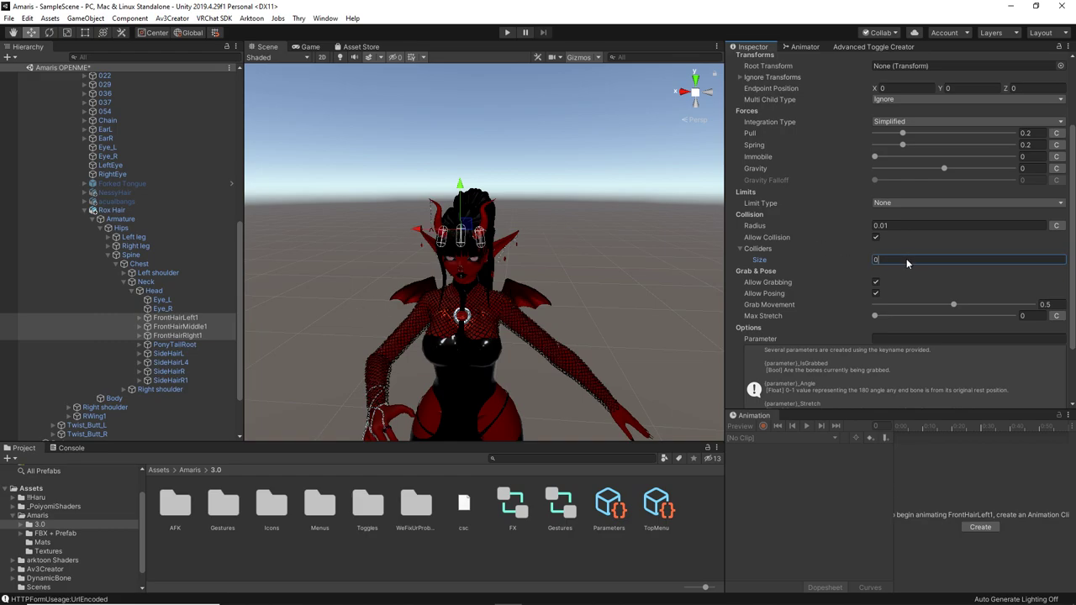
type("1")
key("Return")
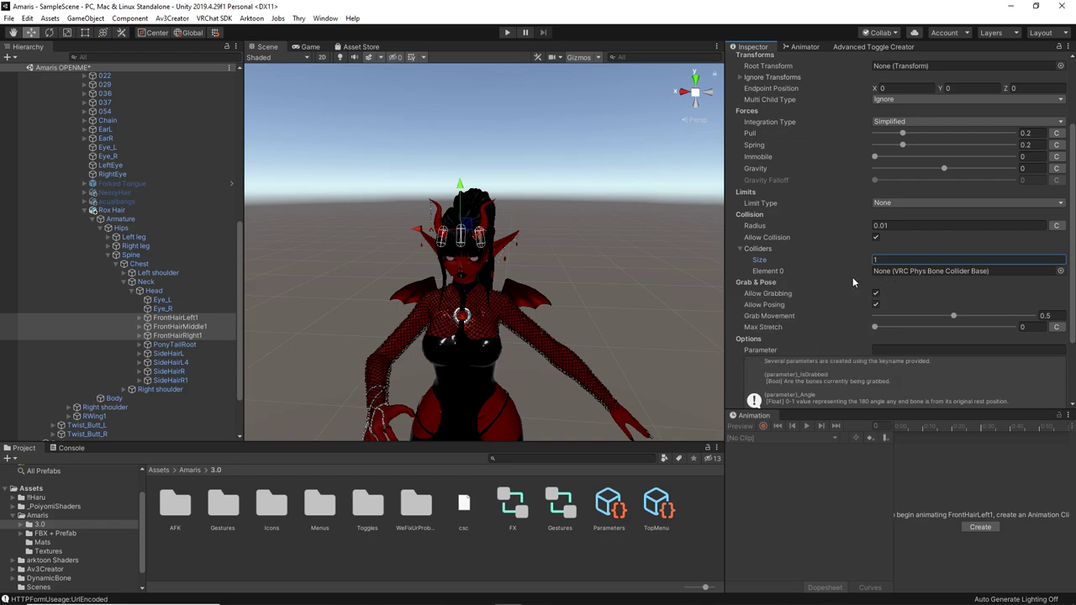
Pick MiddleFinger1_L's collider for Element 0 by searching 'm' in the object picker
left_click(1061, 270)
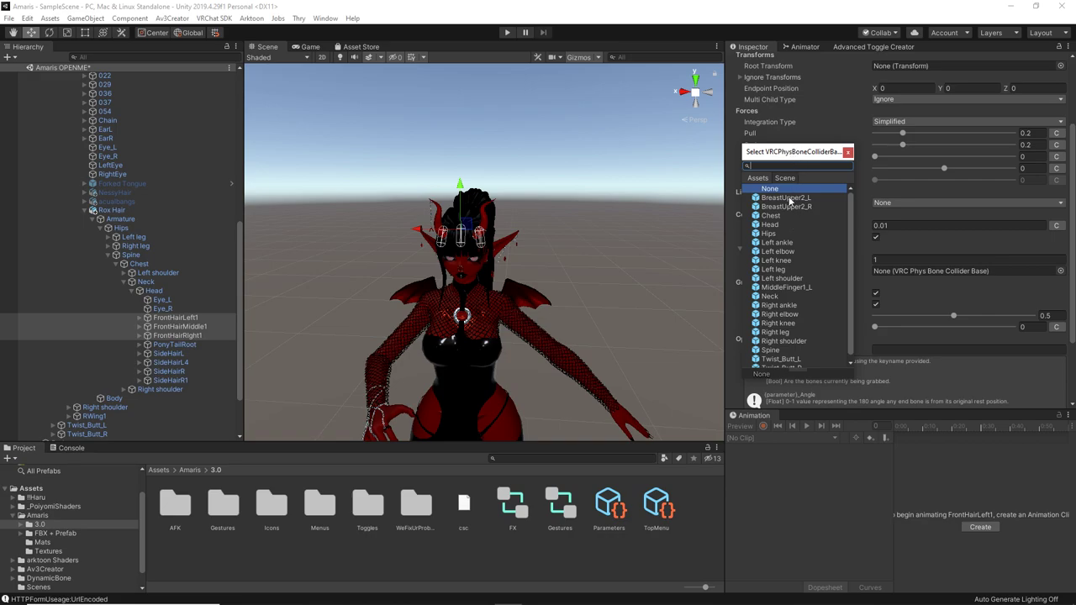
type("m")
key("BackSpace")
type("mi")
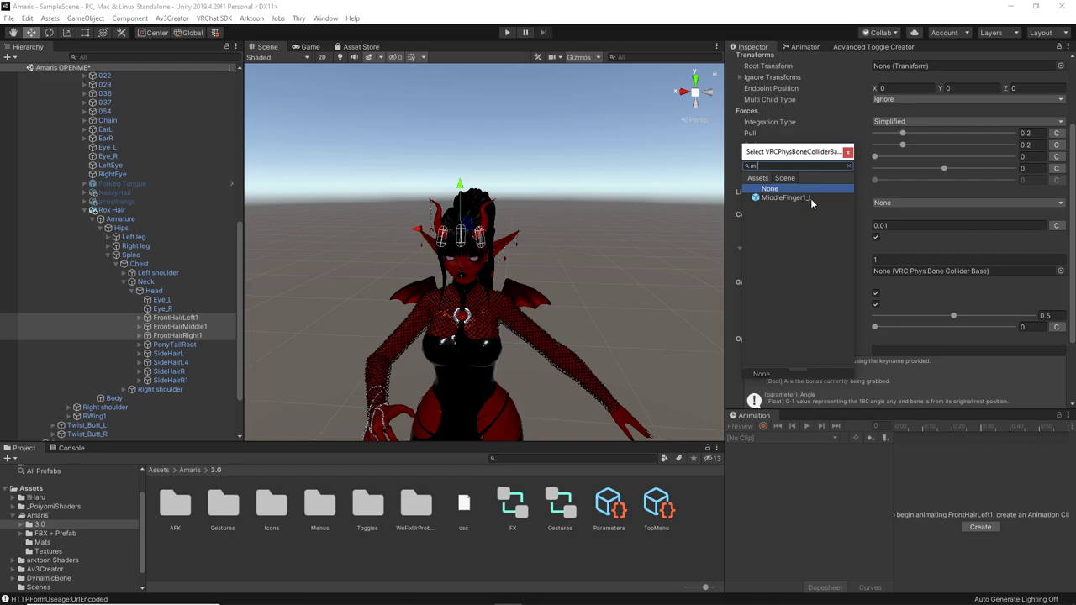
double_click(811, 198)
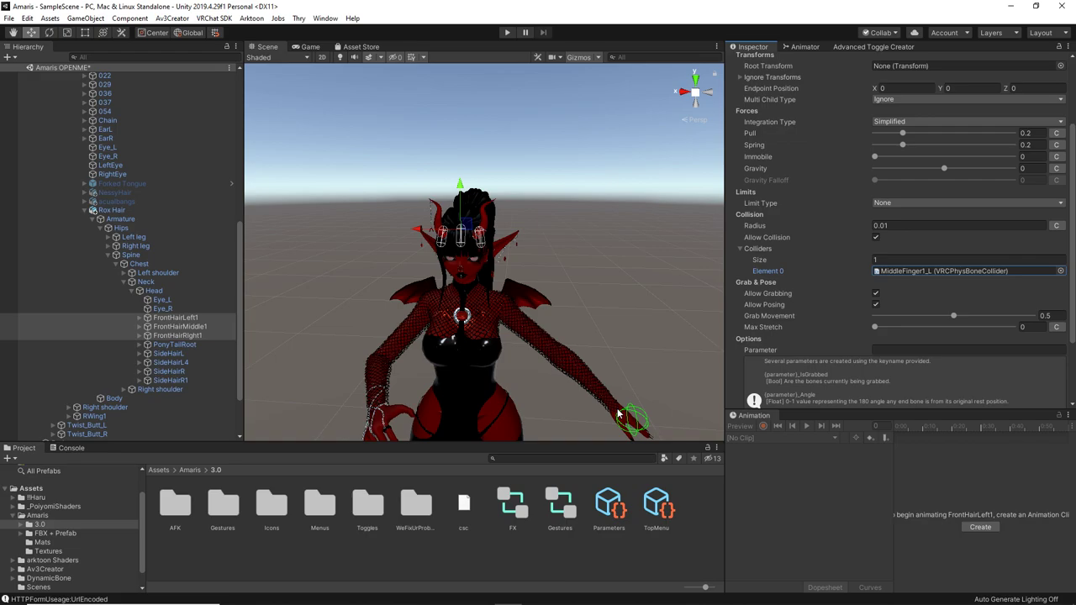
Switch to the View (hand) tool for navigating the scene
key("alt")
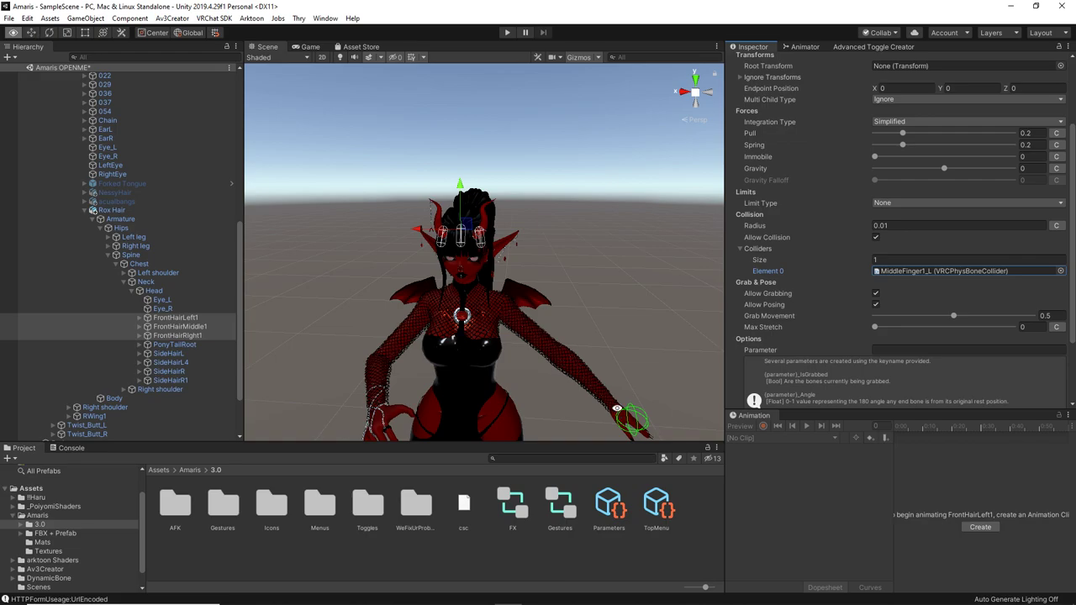